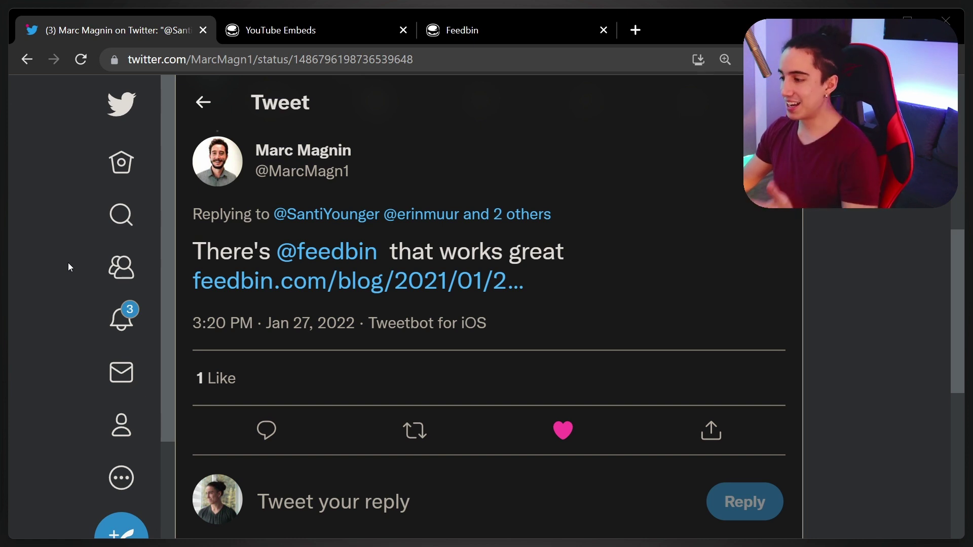
Open the Feedbin blog post linked in the tweet and read how to subscribe to YouTube channels.
middle_click(231, 280)
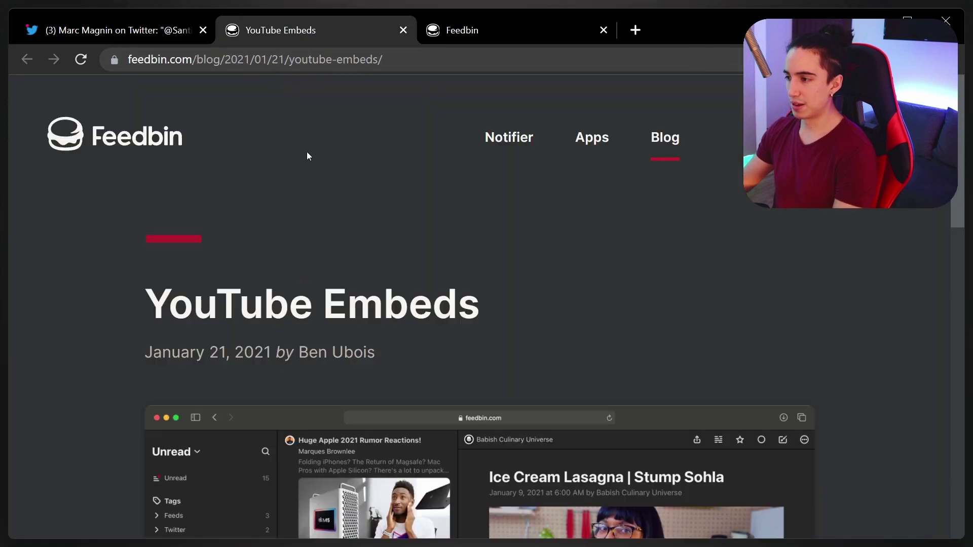
scroll(298, 317, "down", 4)
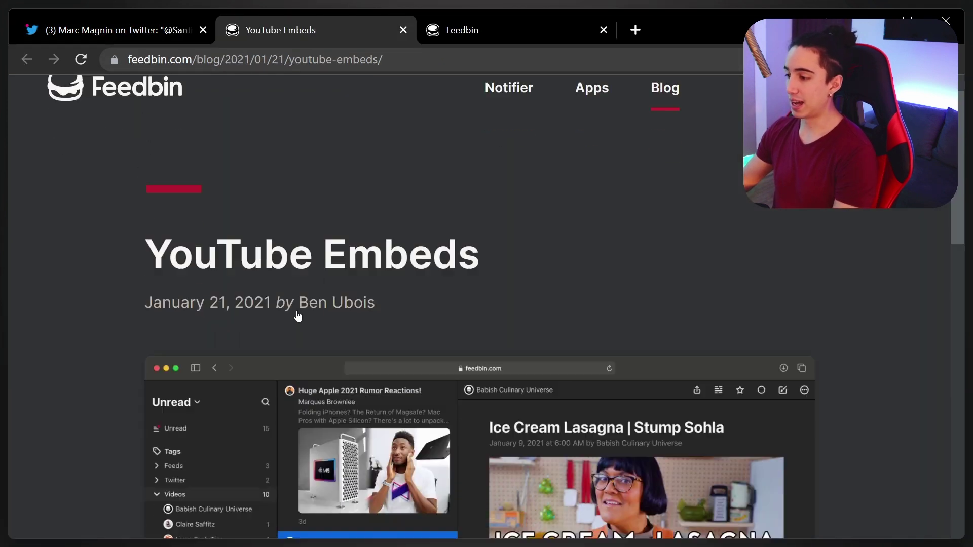
scroll(258, 334, "down", 12)
left_click_drag(363, 274, 86, 210)
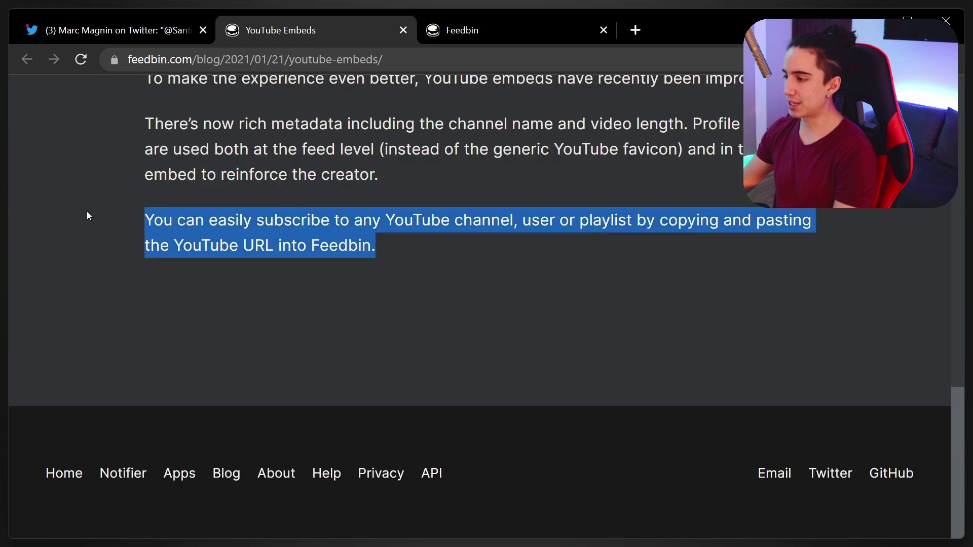
left_click(547, 217)
left_click_drag(651, 218, 350, 245)
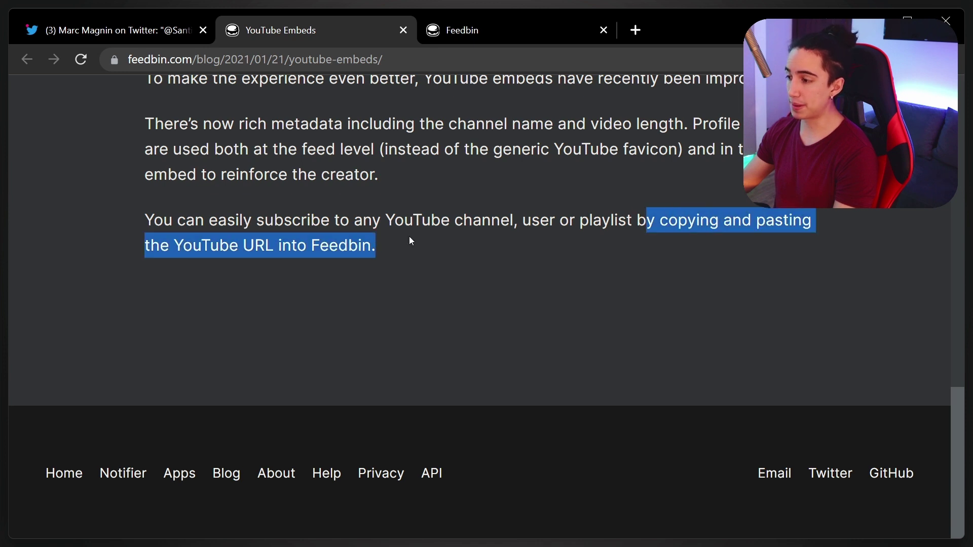
scroll(398, 247, "up", 15)
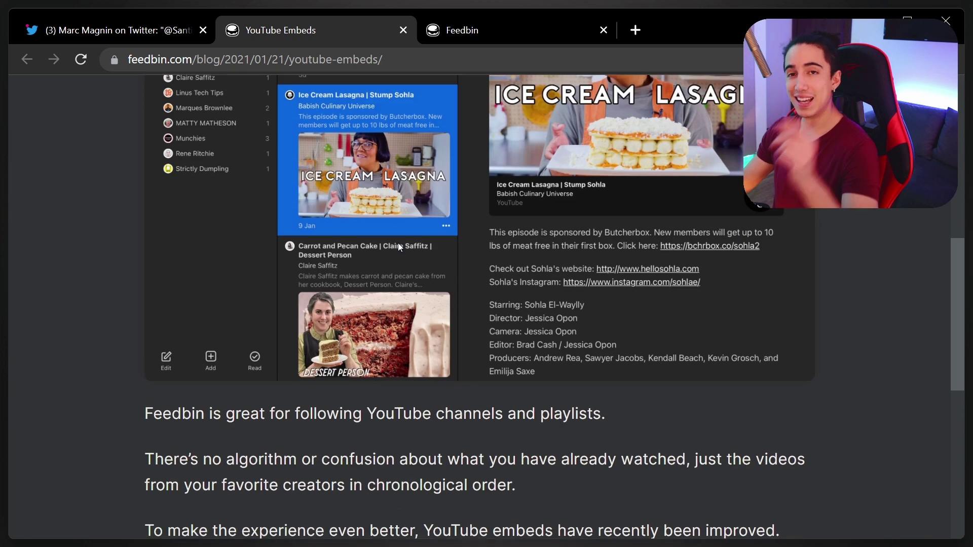
scroll(398, 247, "up", 4)
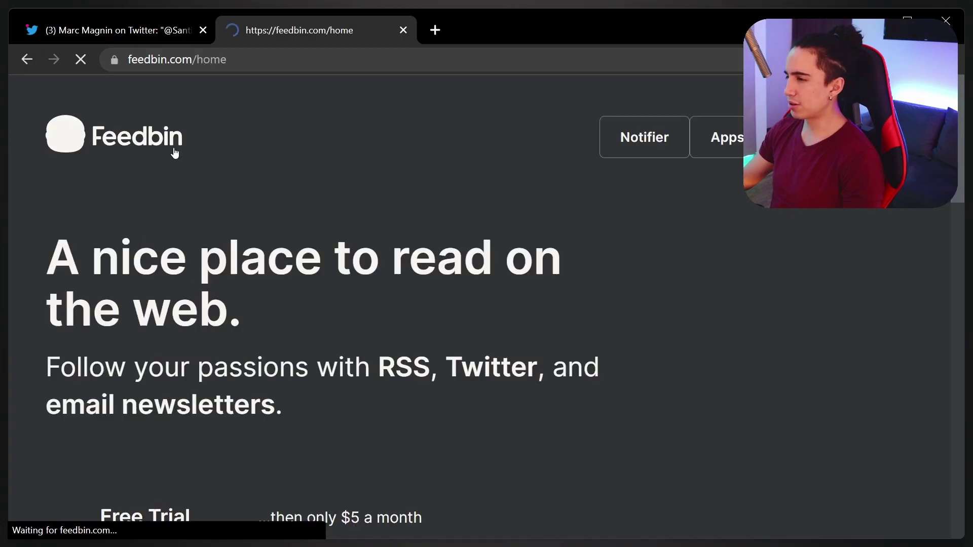
Check the free trial offer and monthly price on the Feedbin home page.
scroll(270, 199, "down", 2)
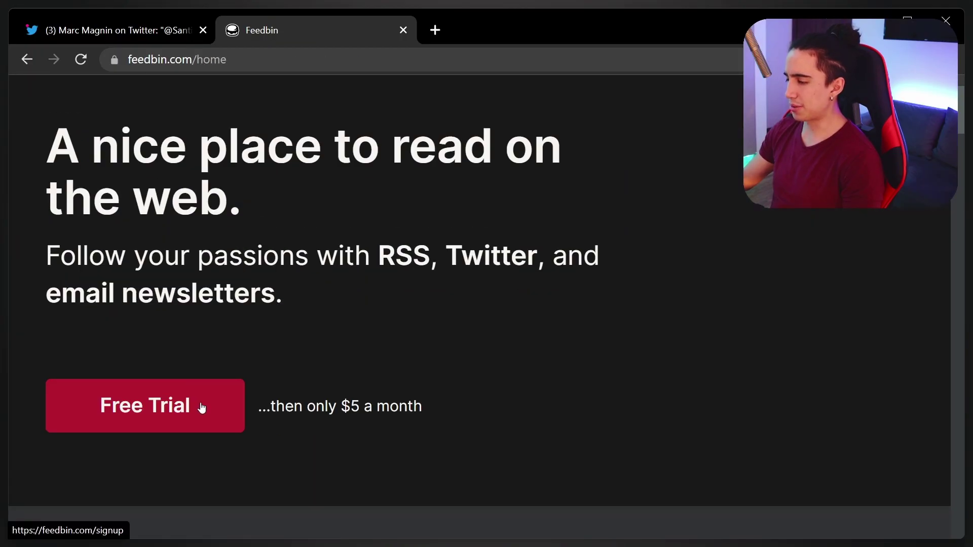
left_click_drag(340, 406, 445, 409)
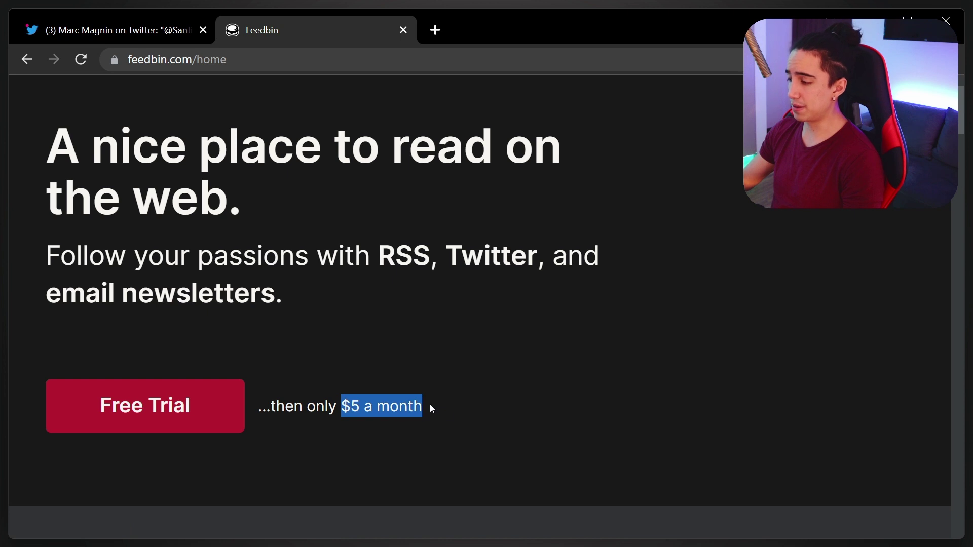
scroll(322, 371, "up", 1)
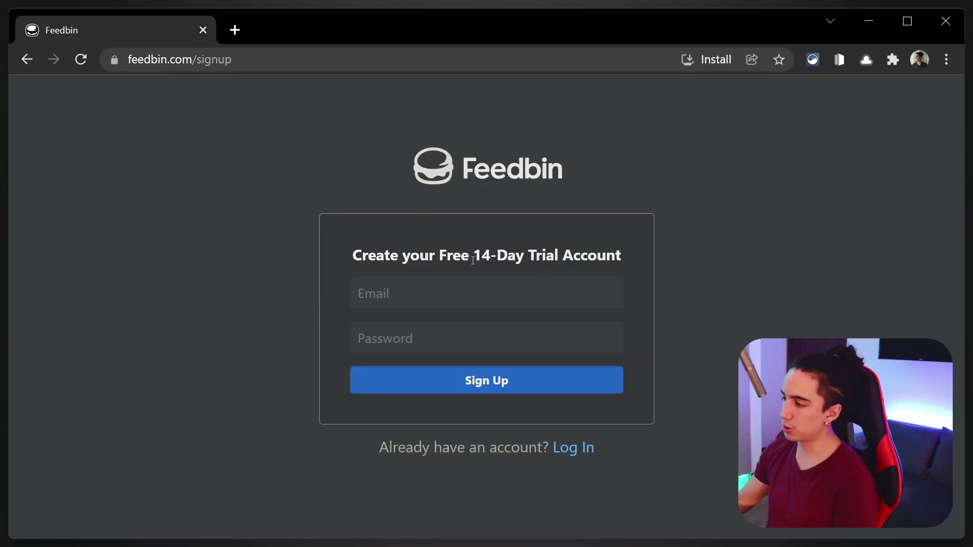
Sign up for the free 14-day trial account with an email address and password.
left_click_drag(474, 255, 601, 248)
left_click(442, 290)
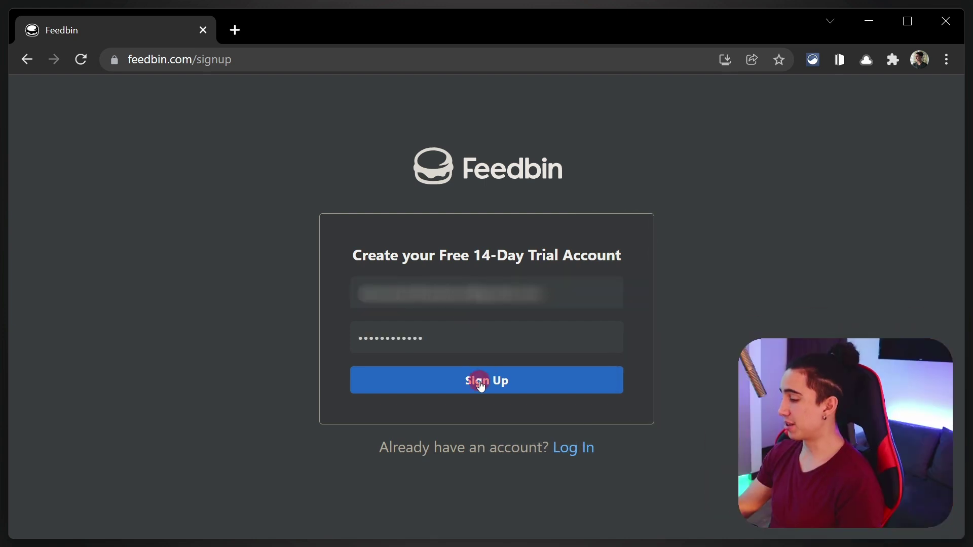
left_click(480, 384)
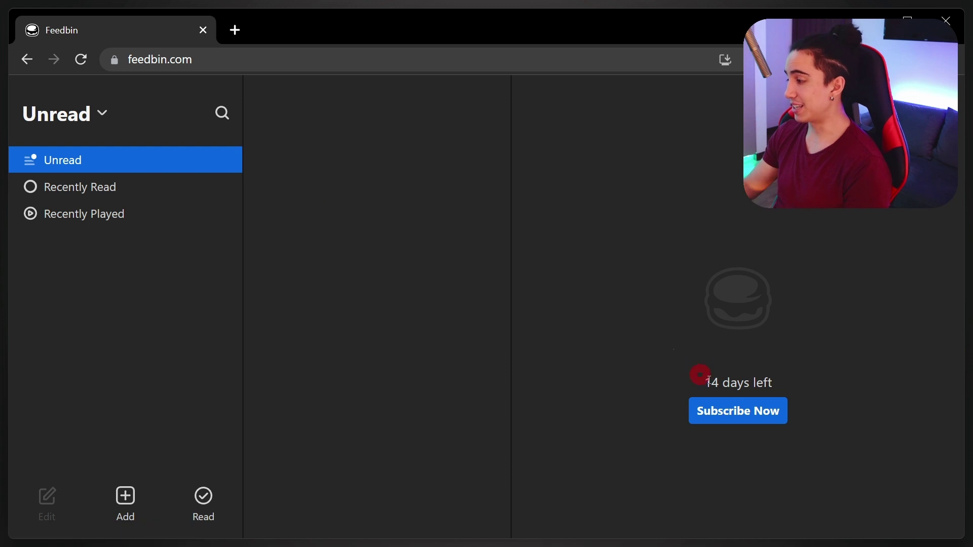
Review the account's Subscriptions and Sources settings, covering Twitter, newsletters and pages.
left_click(744, 409)
left_click(165, 339)
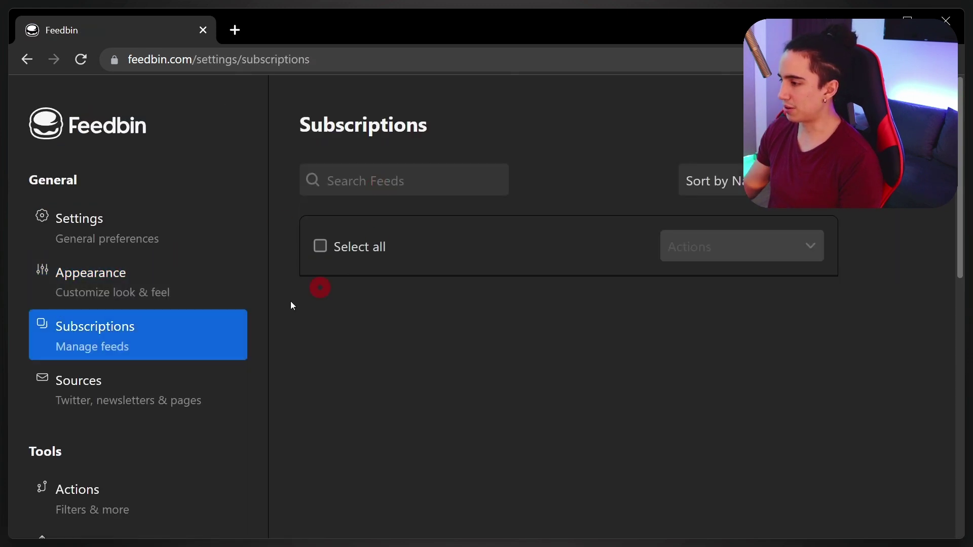
left_click(71, 383)
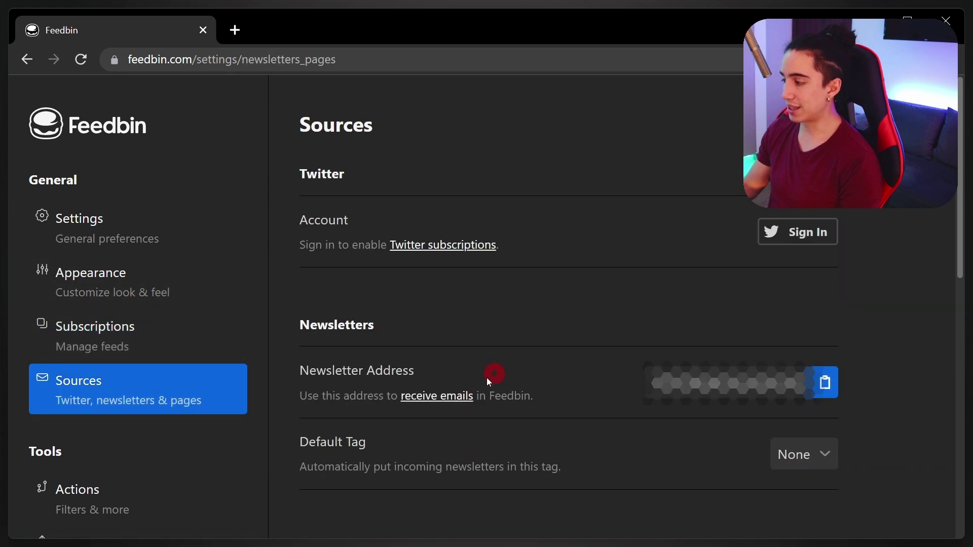
scroll(332, 385, "down", 2)
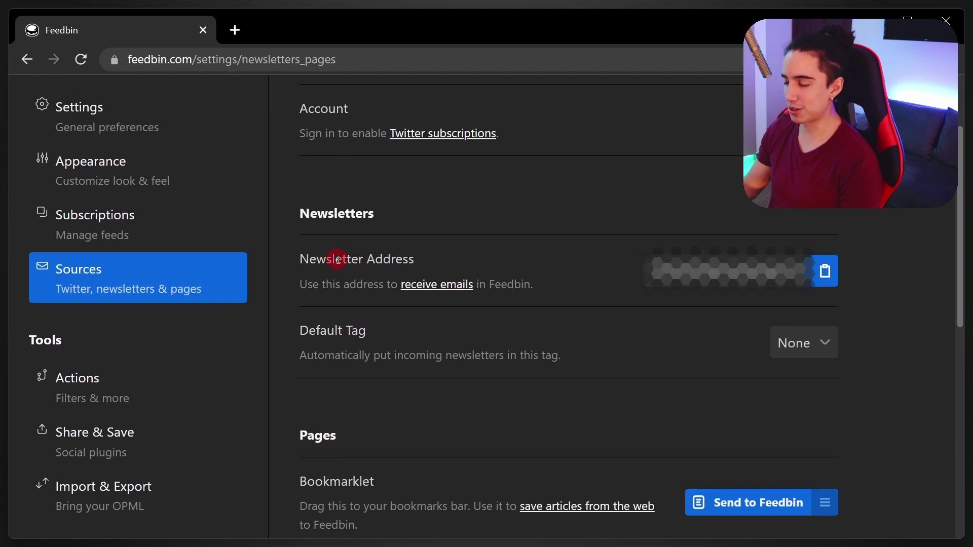
scroll(263, 309, "down", 2)
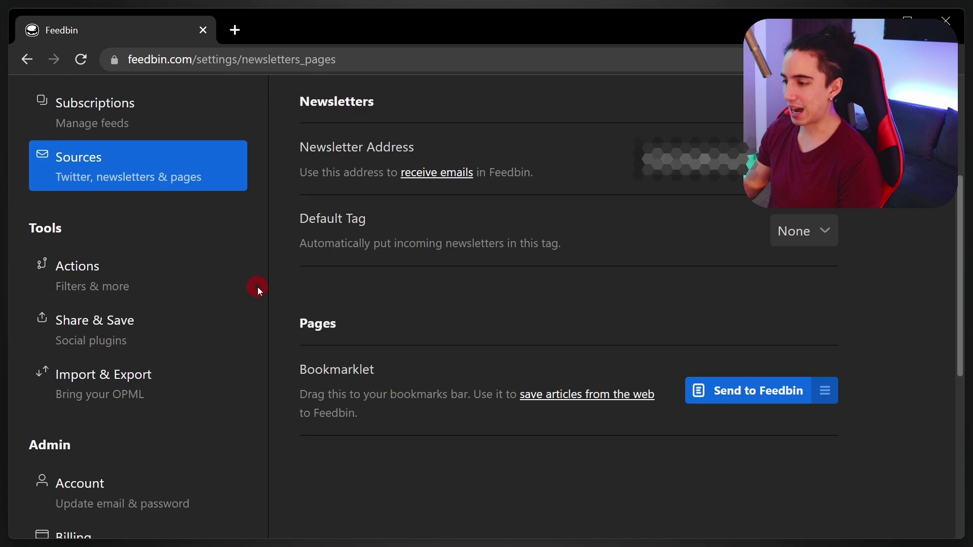
scroll(258, 287, "down", 4)
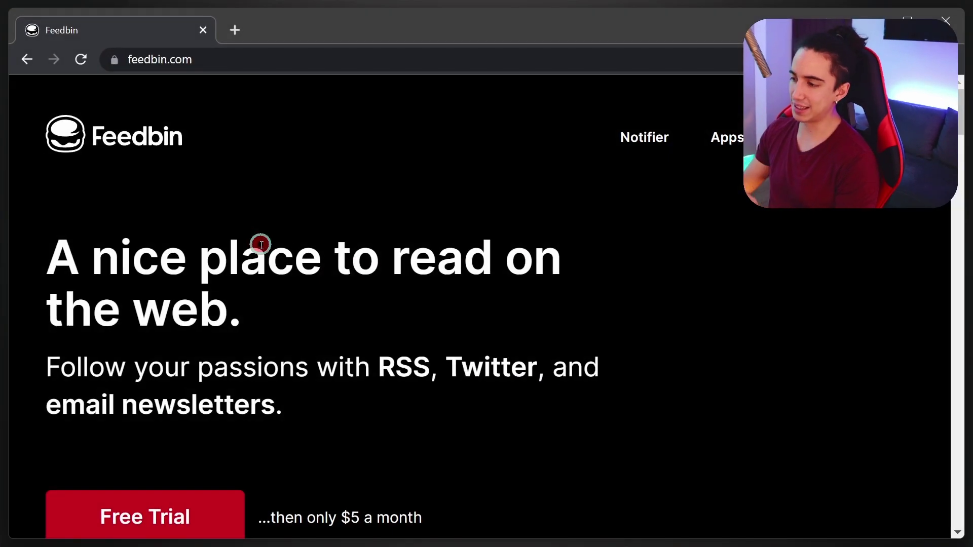
Read the home page headline and the tagline about following RSS, Twitter and email newsletters.
triple_click(261, 245)
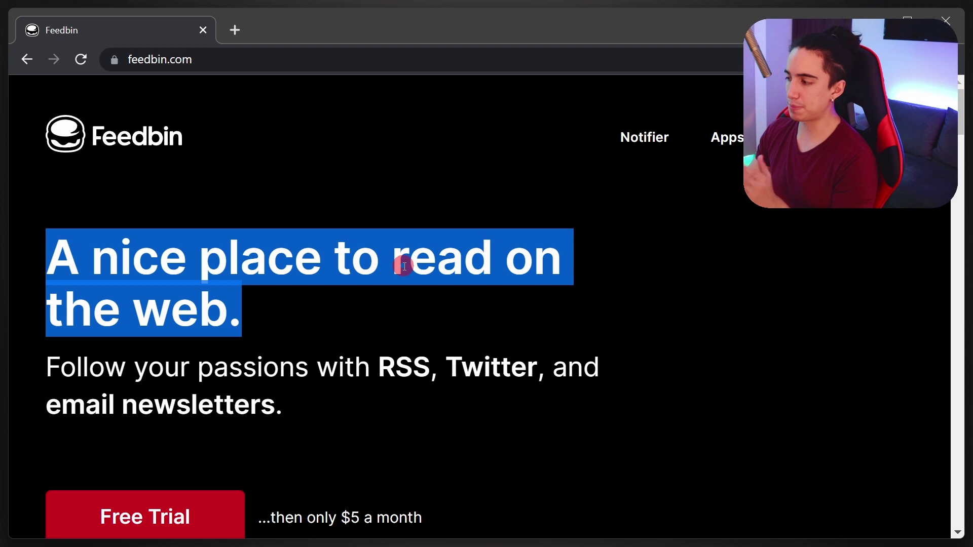
left_click_drag(295, 365, 441, 379)
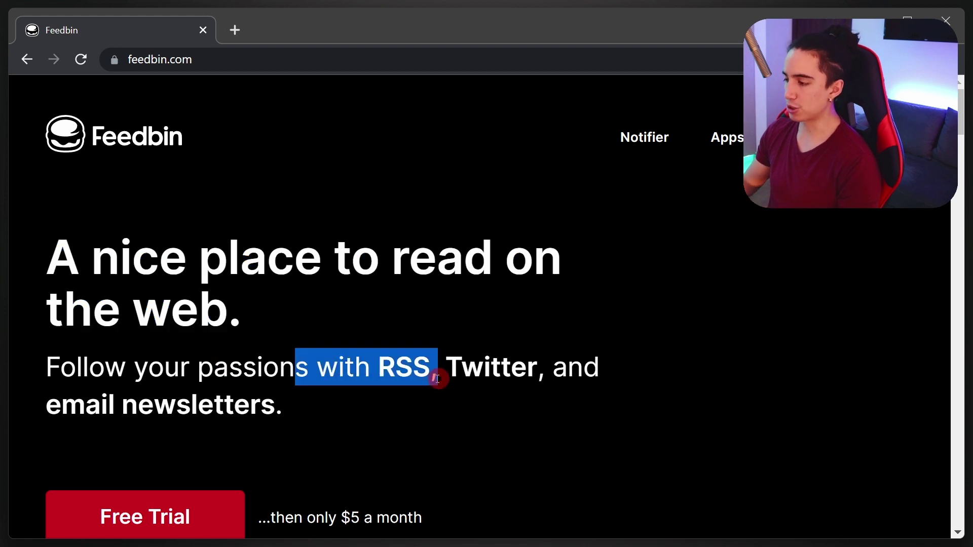
double_click(470, 368)
left_click_drag(220, 388, 8, 418)
left_click(307, 368)
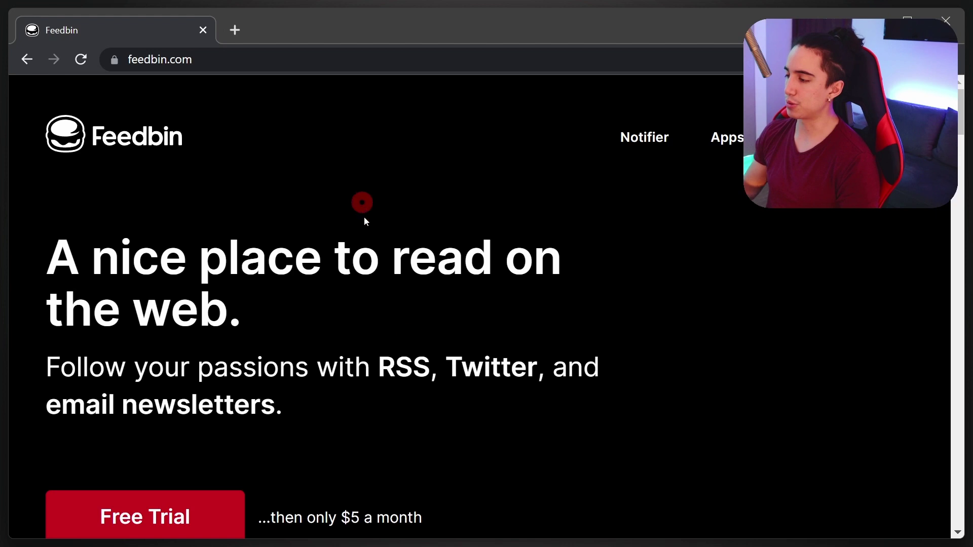
double_click(404, 368)
double_click(509, 366)
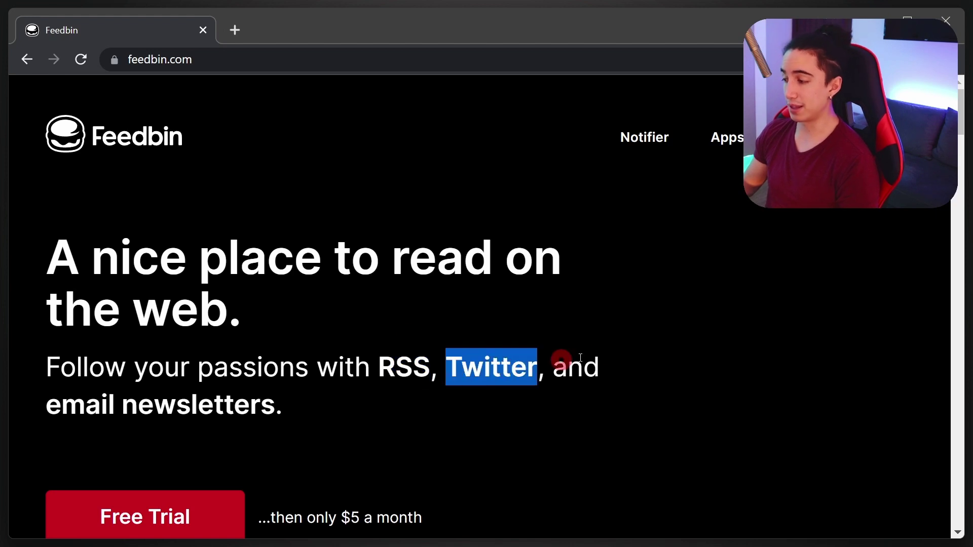
left_click_drag(280, 403, 54, 407)
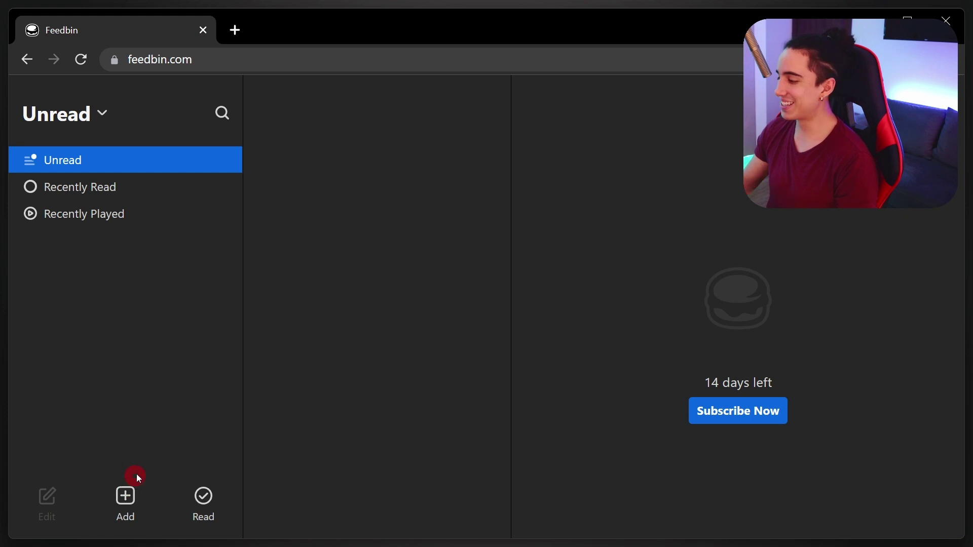
Subscribe to a YouTube channel using its copied URL, with the new tag YouTube Channels.
left_click(125, 499)
key("alt+Tab")
key("ctrl+c")
key("alt+Tab")
key("ctrl+v")
key("Return")
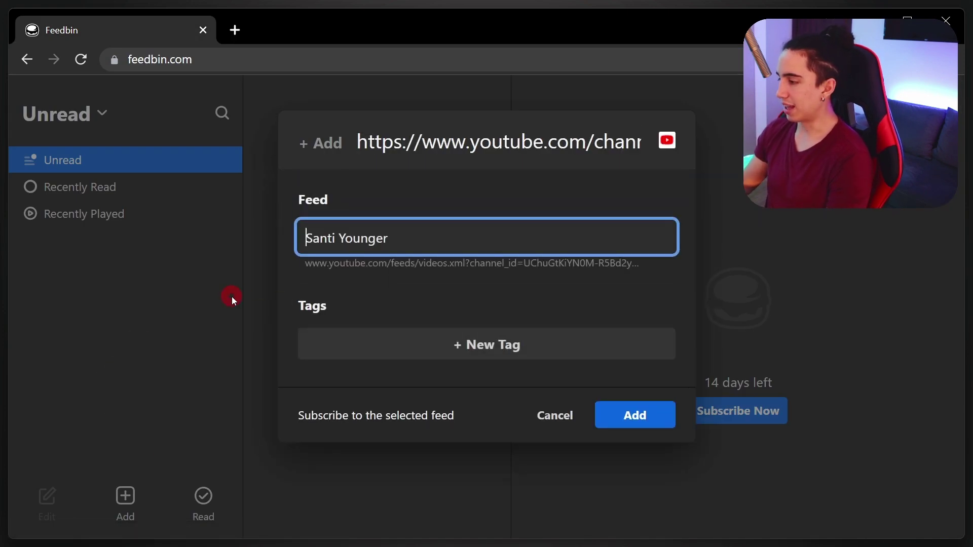
left_click(425, 350)
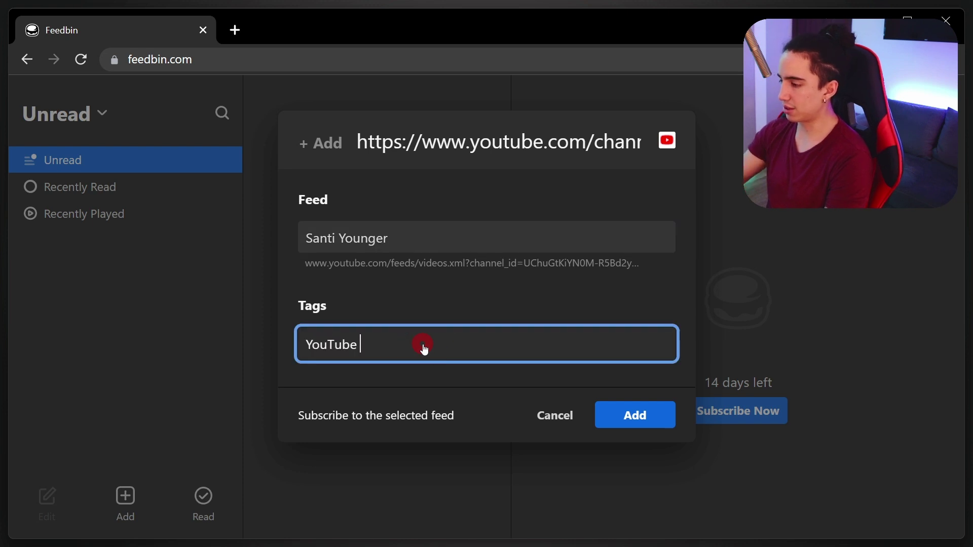
left_click(643, 420)
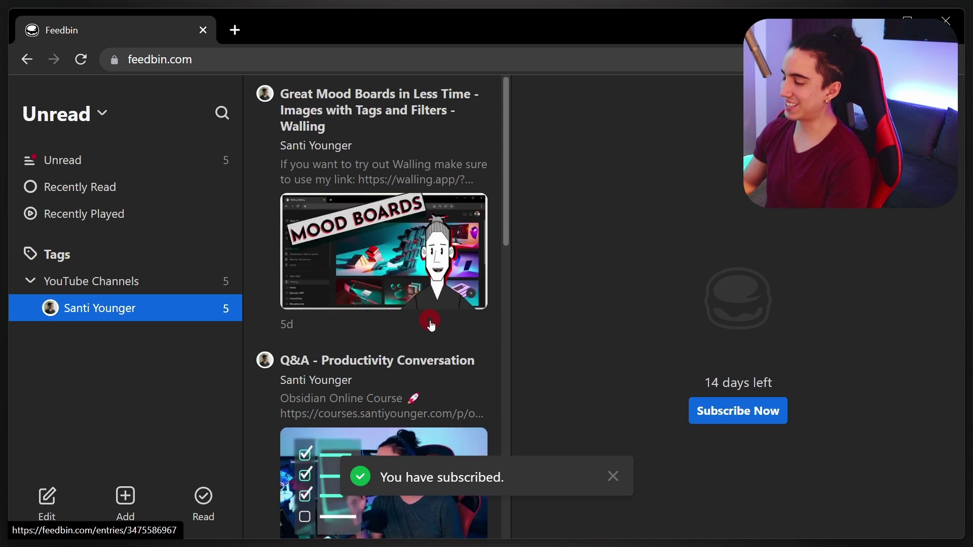
Browse the channel's videos and open "The Stages Of Finding The Perfect Productivity App - Podcast #6" with its embedded player.
scroll(431, 326, "down", 5)
scroll(398, 350, "up", 5)
scroll(400, 327, "down", 5)
left_click(384, 424)
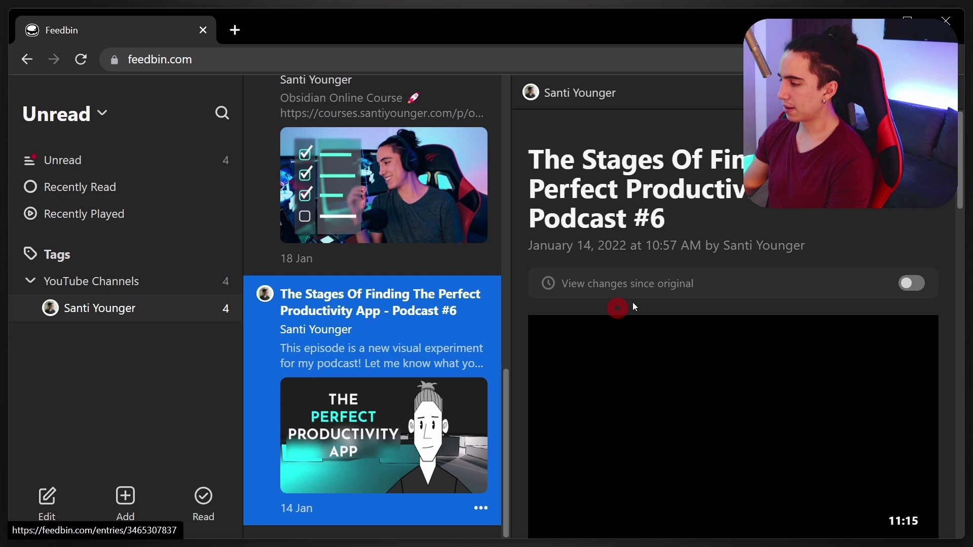
scroll(624, 355, "down", 3)
left_click(626, 356)
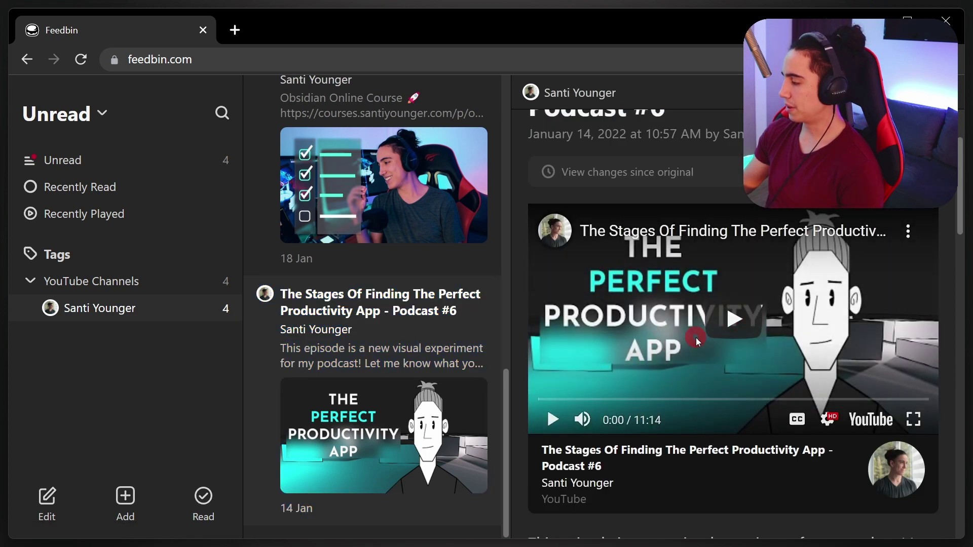
Play the embedded podcast video and skip ahead past the intro to about 0:28.
left_click(546, 423)
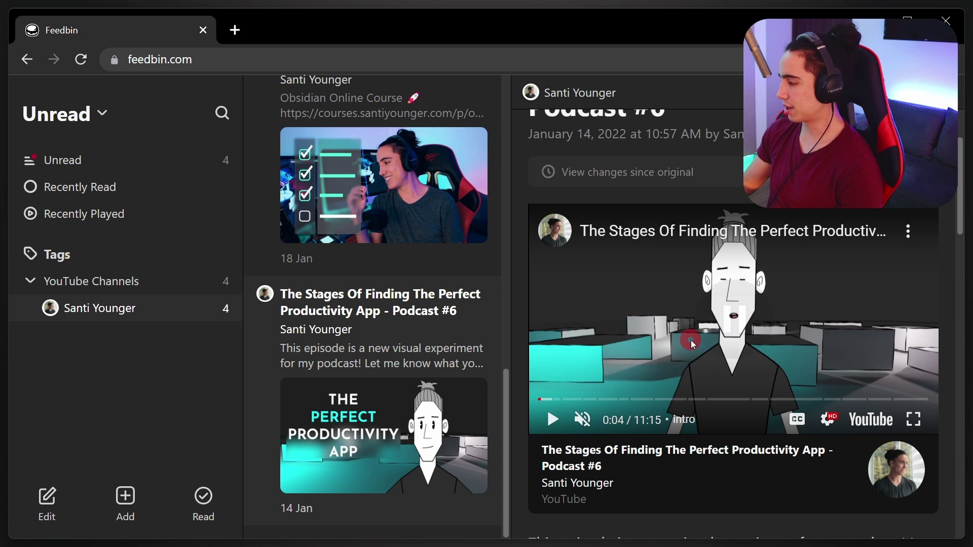
left_click(591, 362)
right_click(720, 377)
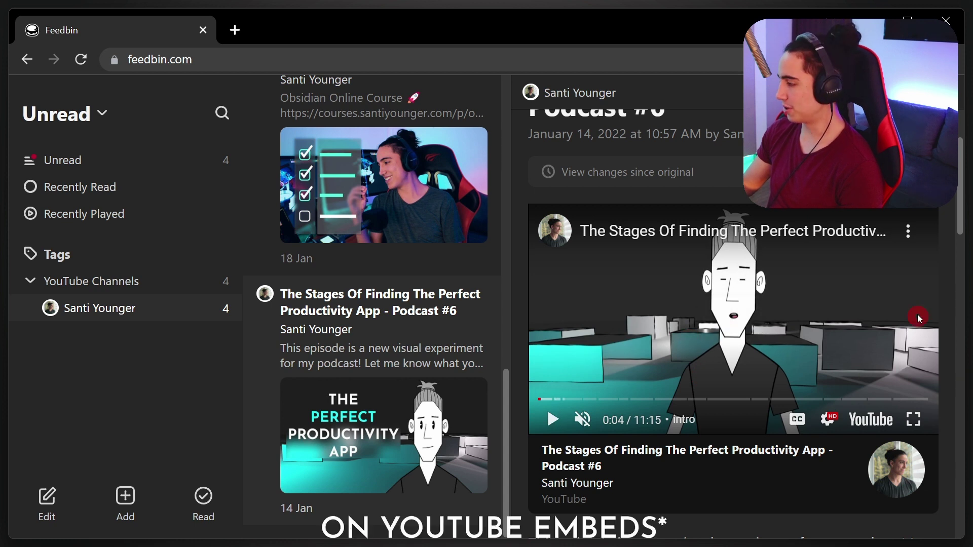
left_click(552, 419)
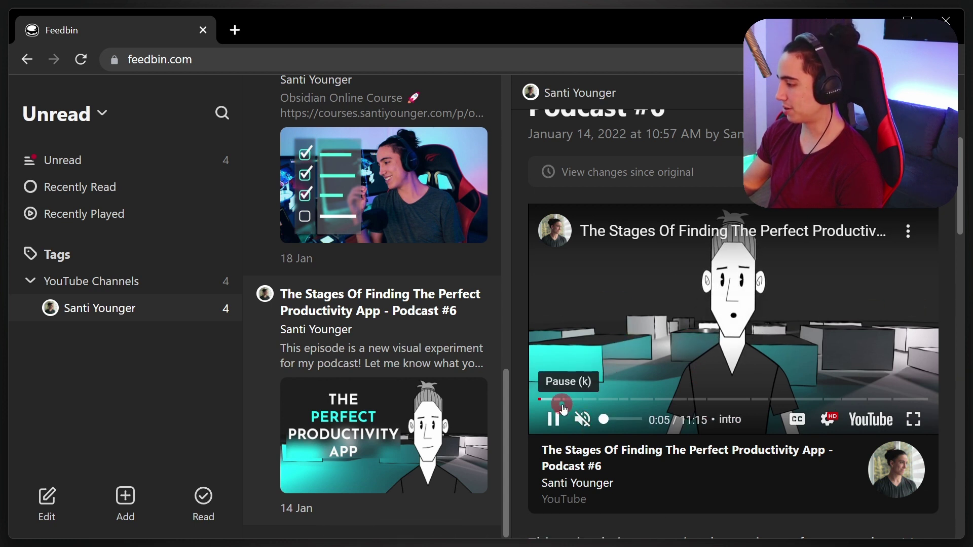
left_click(554, 400)
left_click(613, 342)
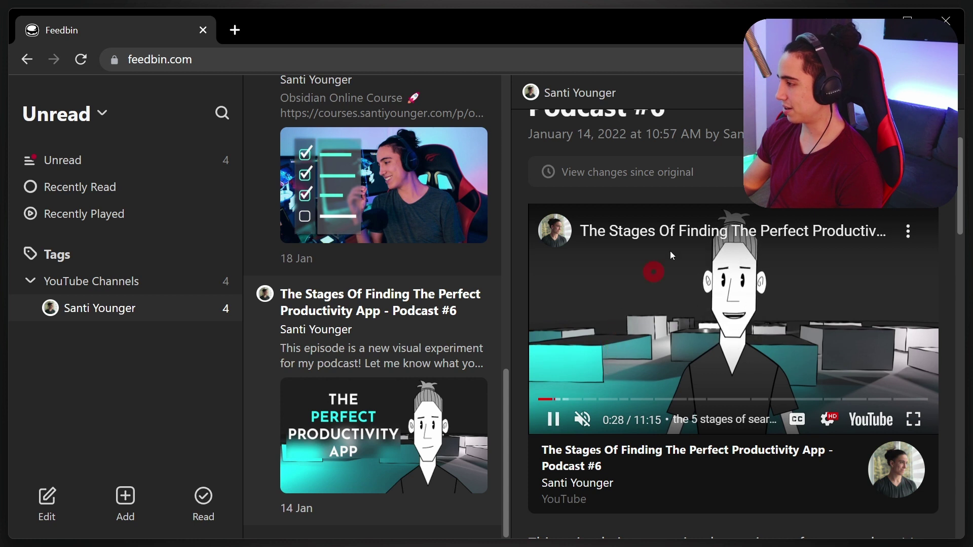
Inspect the changes since the original in the episode's description, and return to its normal view.
left_click(604, 181)
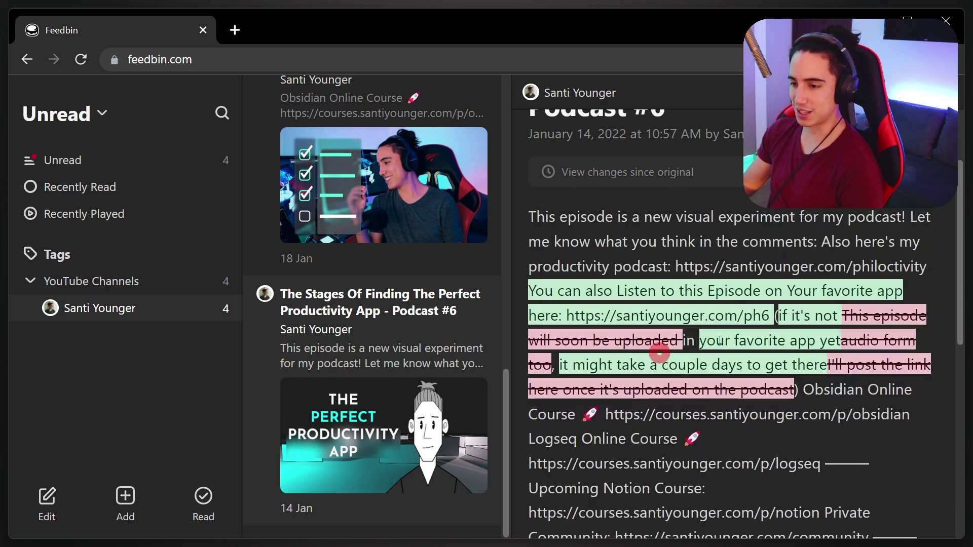
scroll(820, 367, "down", 8)
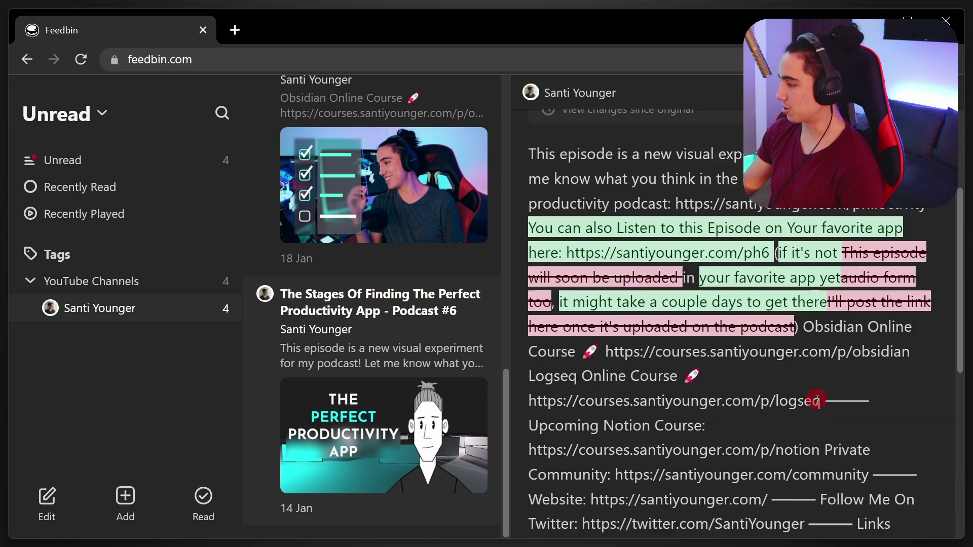
scroll(816, 399, "up", 10)
left_click(603, 180)
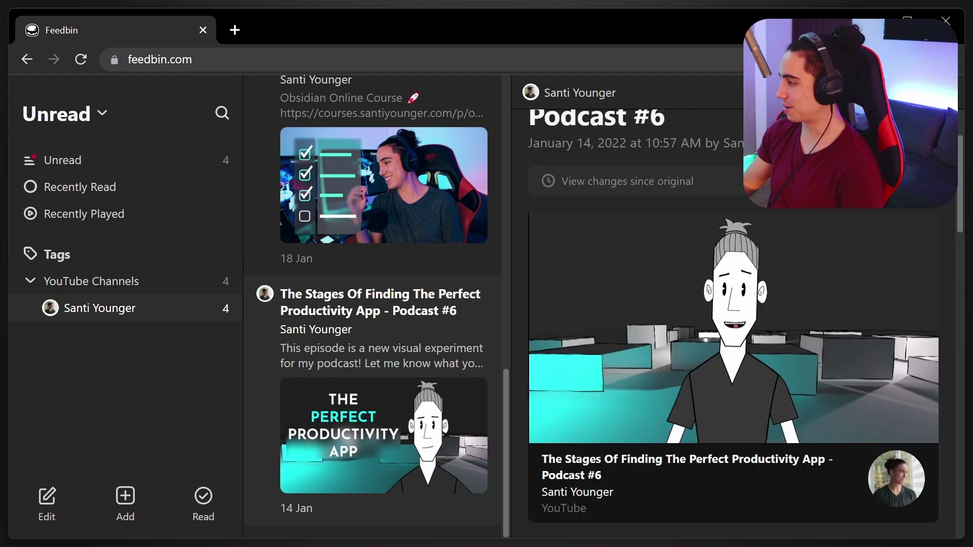
left_click(612, 354)
scroll(612, 359, "down", 10)
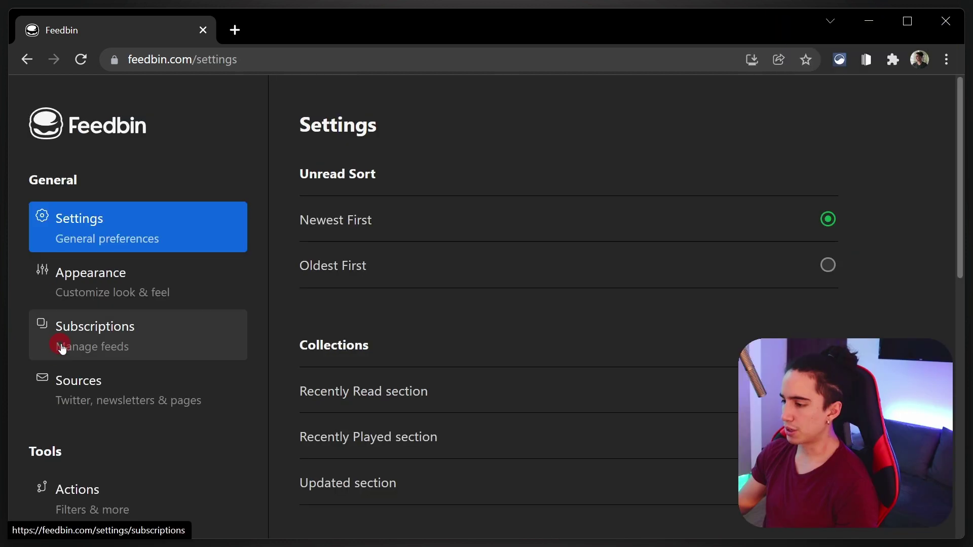
Review the subscribed channel's article chart and stats in the subscription settings, and inspect its name and tag options without changing them.
left_click(59, 339)
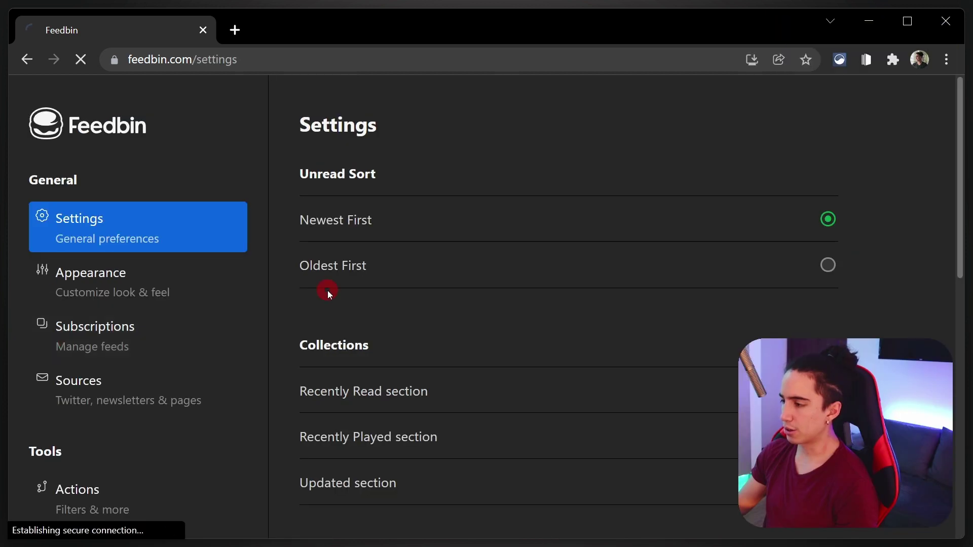
left_click(807, 311)
scroll(640, 327, "down", 4)
scroll(640, 326, "up", 4)
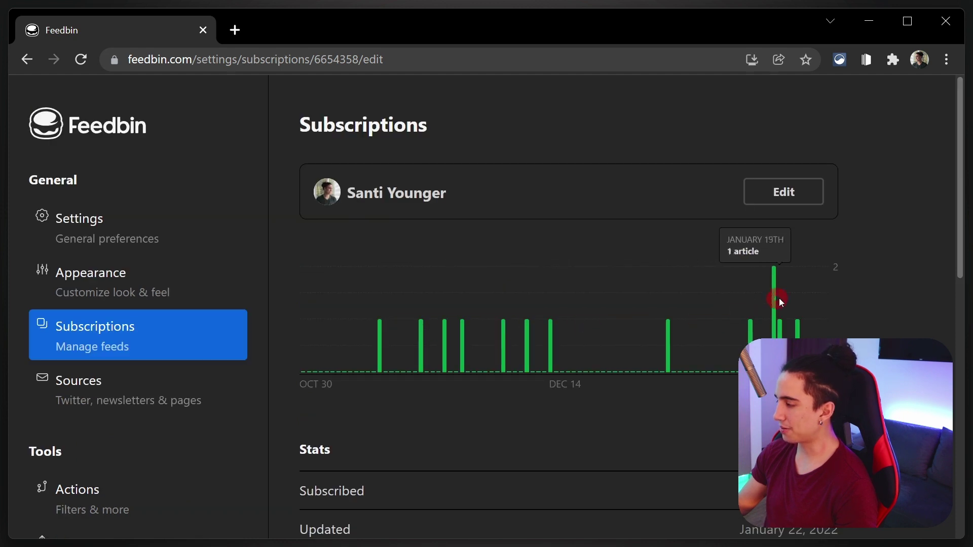
left_click(787, 192)
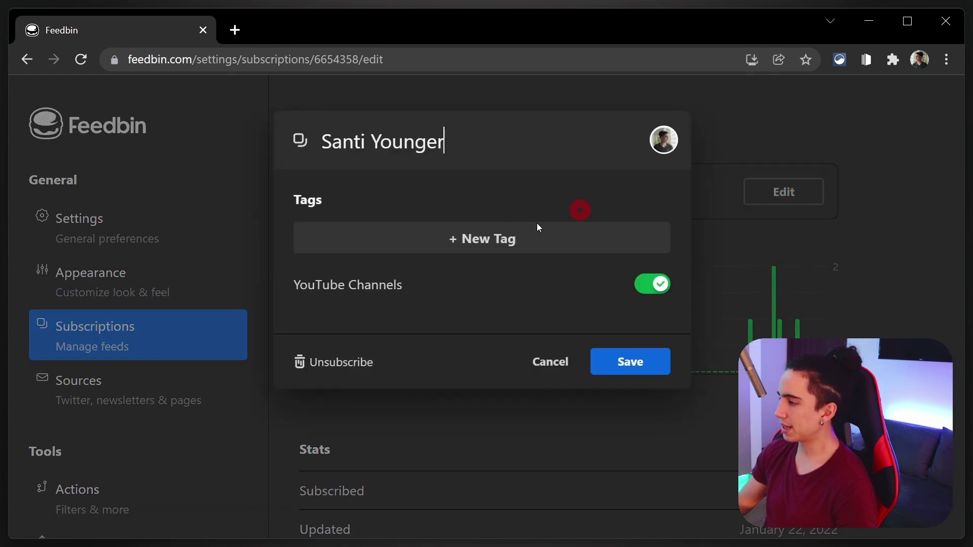
left_click(557, 362)
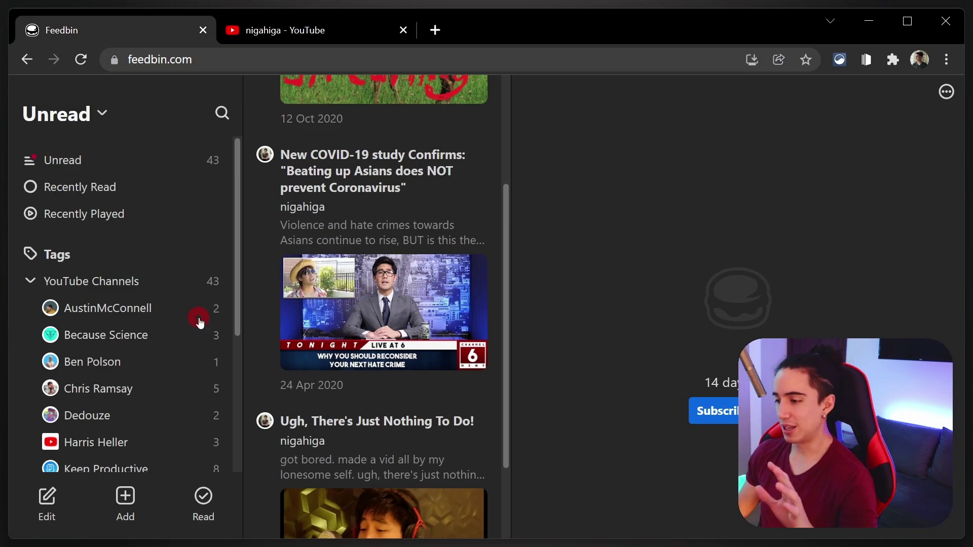
Try adding the nigahiga YouTube channel to Feedbin as a subscription using its copied URL.
left_click(322, 36)
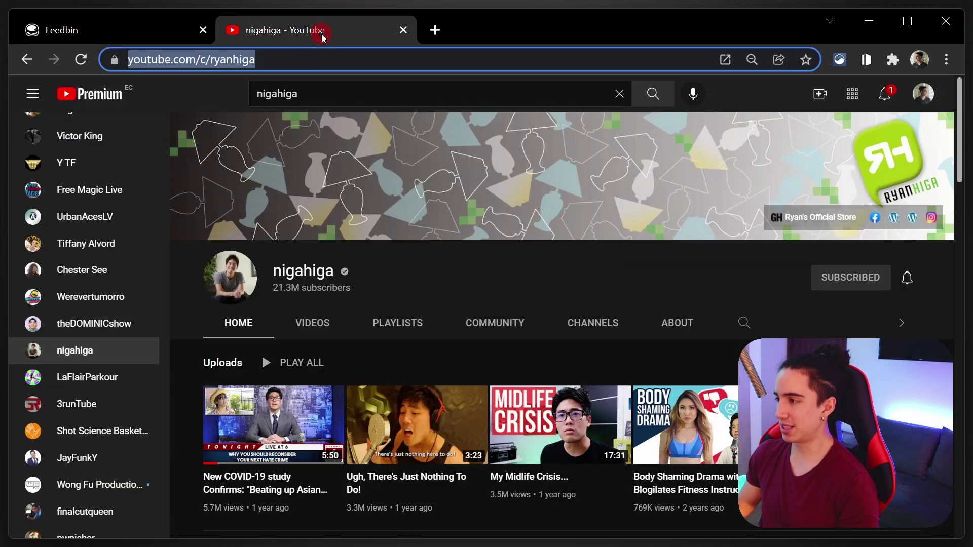
left_click(143, 27)
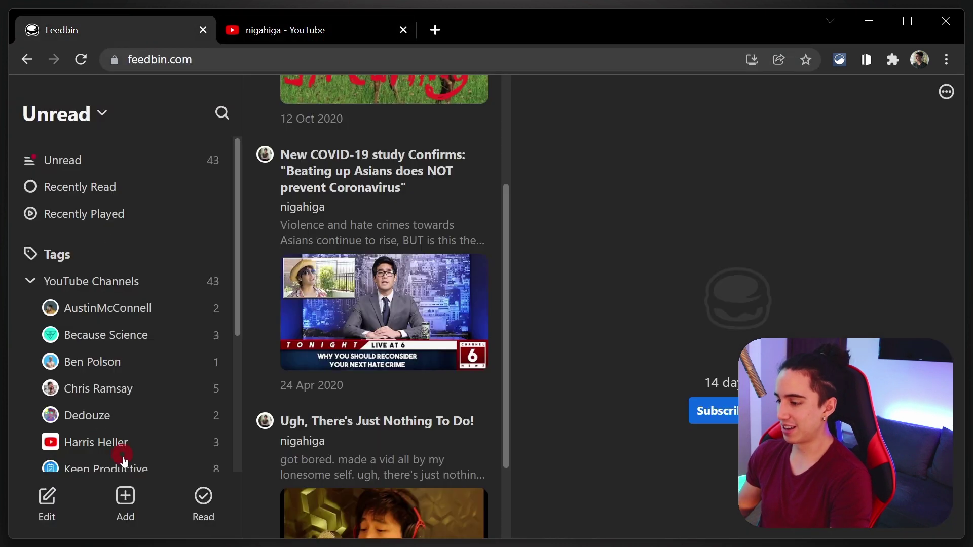
left_click(125, 499)
key("ctrl+v")
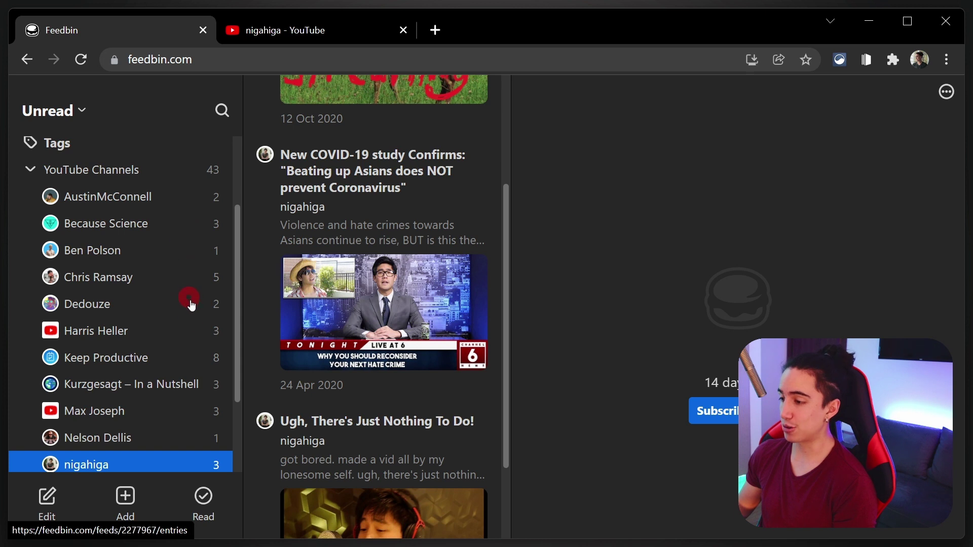
View the Kurzgesagt – In a Nutshell feed and the combined YouTube Channels list, and collapse that tag.
scroll(194, 378, "down", 2)
left_click(131, 272)
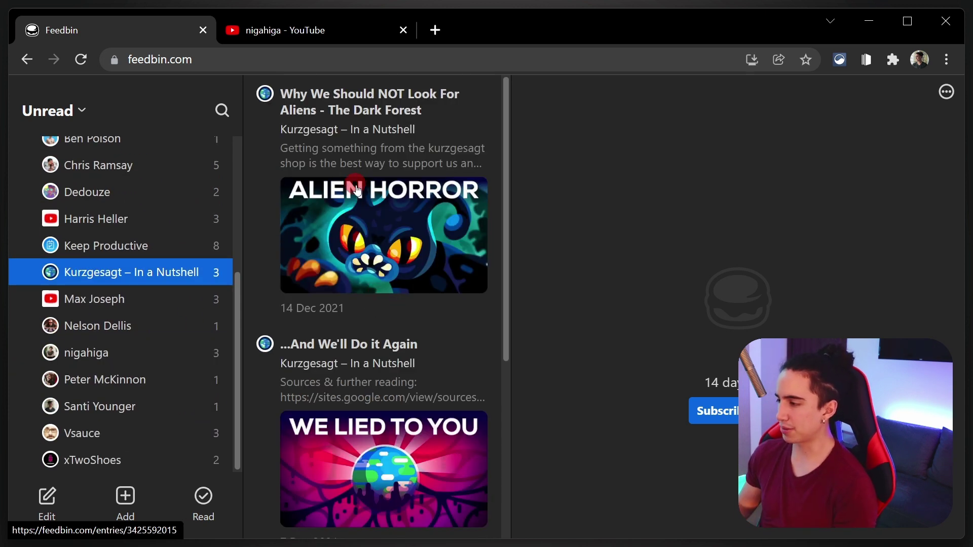
scroll(133, 179, "up", 2)
left_click(133, 172)
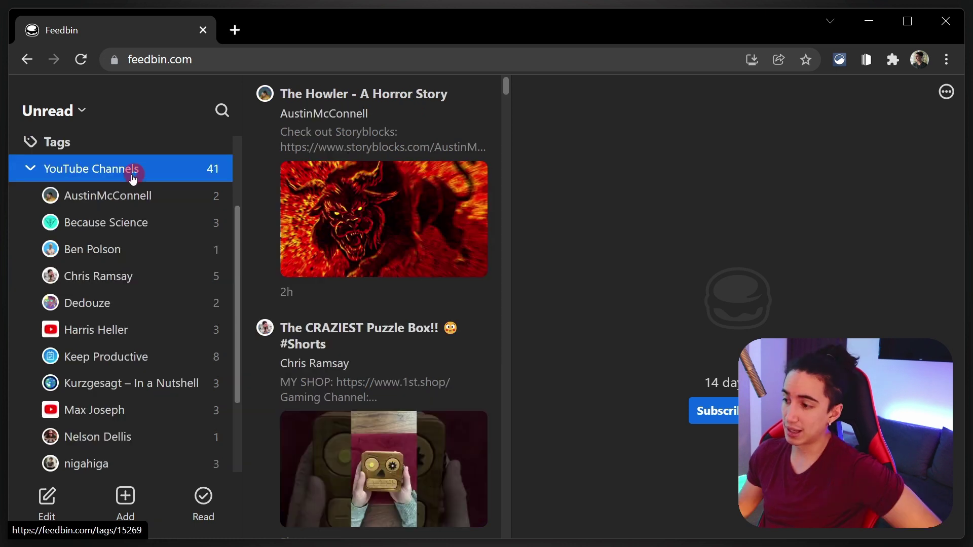
left_click(39, 170)
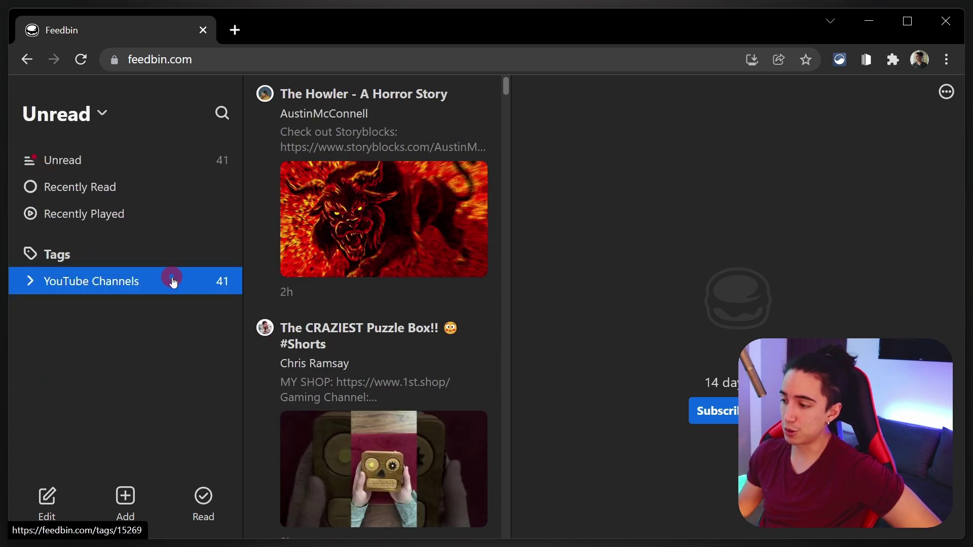
Browse the combined list of unread videos from all subscribed channels.
left_click(72, 165)
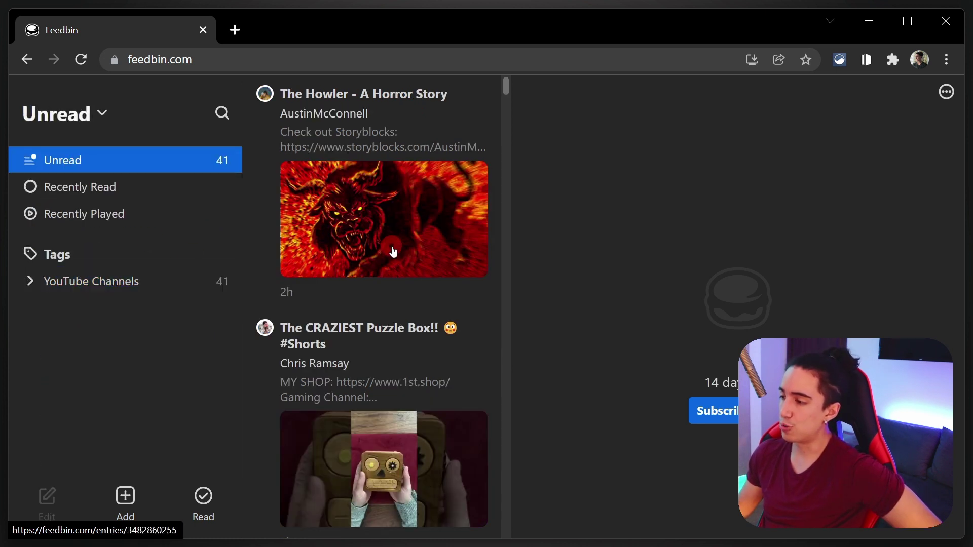
scroll(377, 307, "down", 3)
scroll(377, 306, "down", 20)
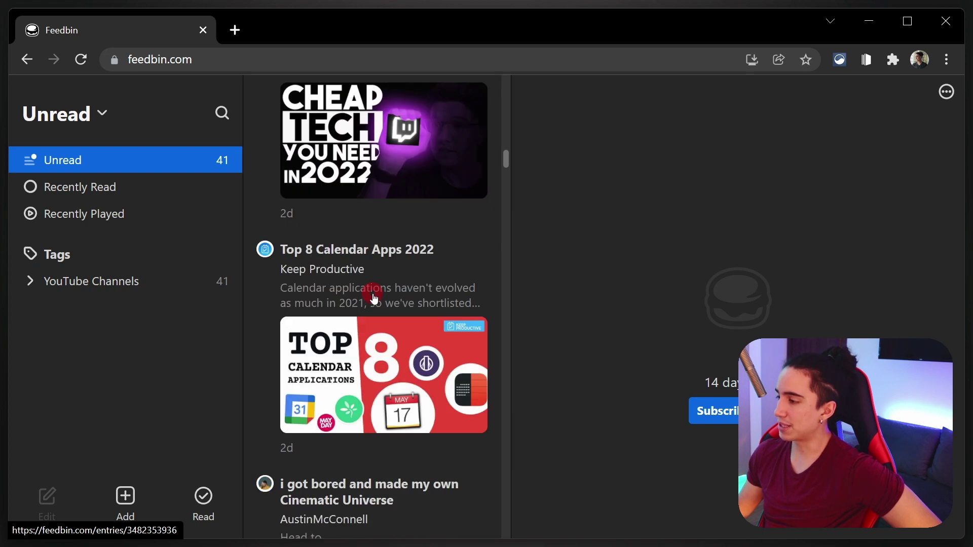
scroll(374, 299, "down", 20)
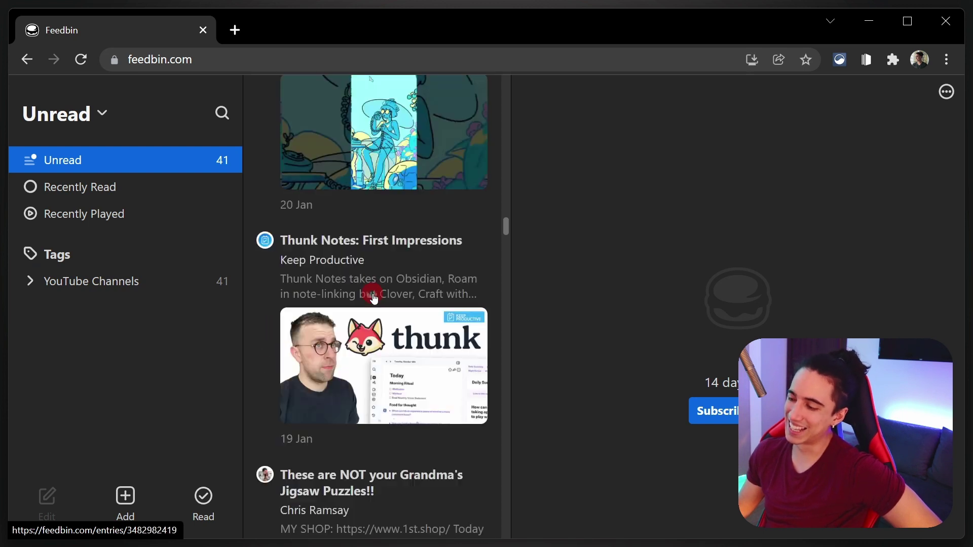
scroll(374, 299, "down", 10)
Expand the YouTube Channels tag and look through the channels it contains.
left_click(80, 296)
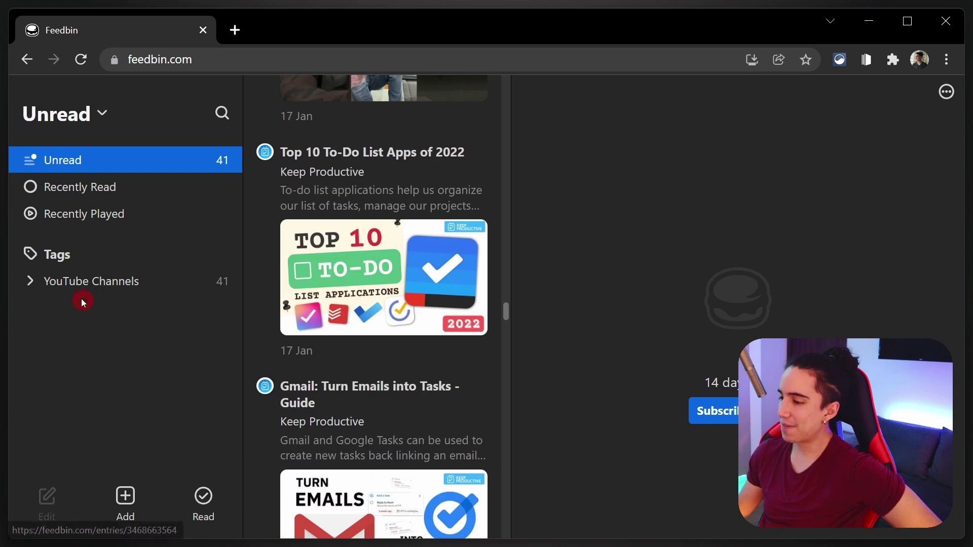
left_click(31, 284)
scroll(73, 332, "down", 5)
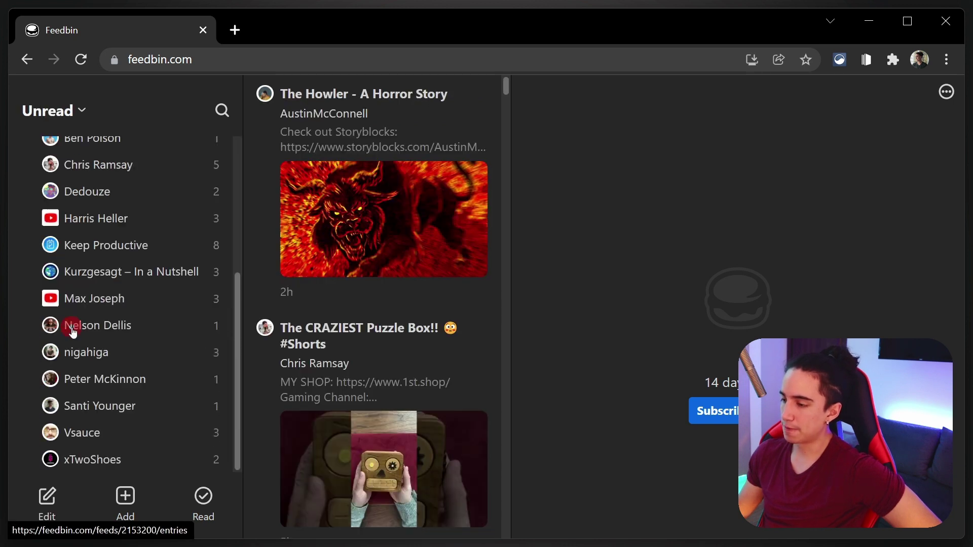
Return to the unread videos and open "...And We'll Do it Again" by Kurzgesagt – In a Nutshell.
scroll(72, 332, "up", 10)
left_click(51, 167)
scroll(413, 315, "down", 5)
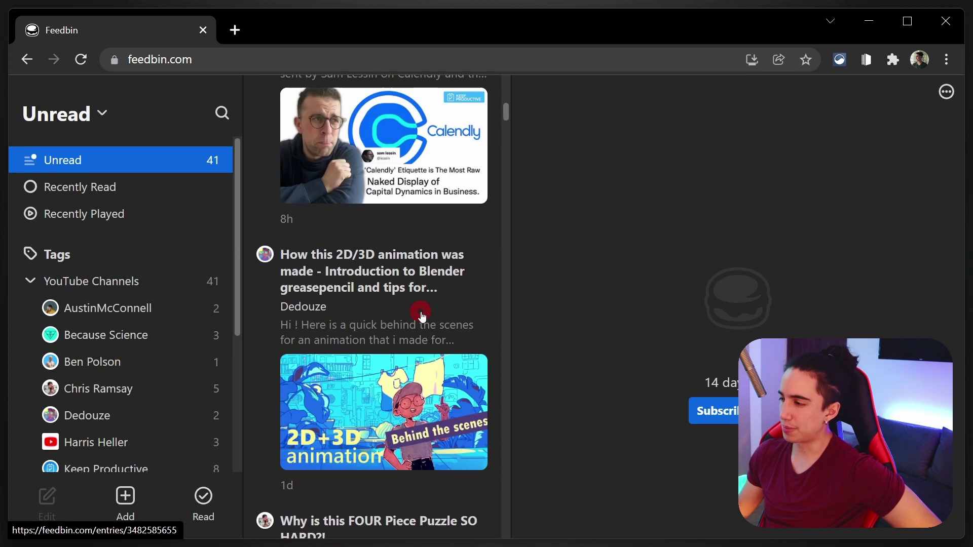
scroll(422, 317, "down", 20)
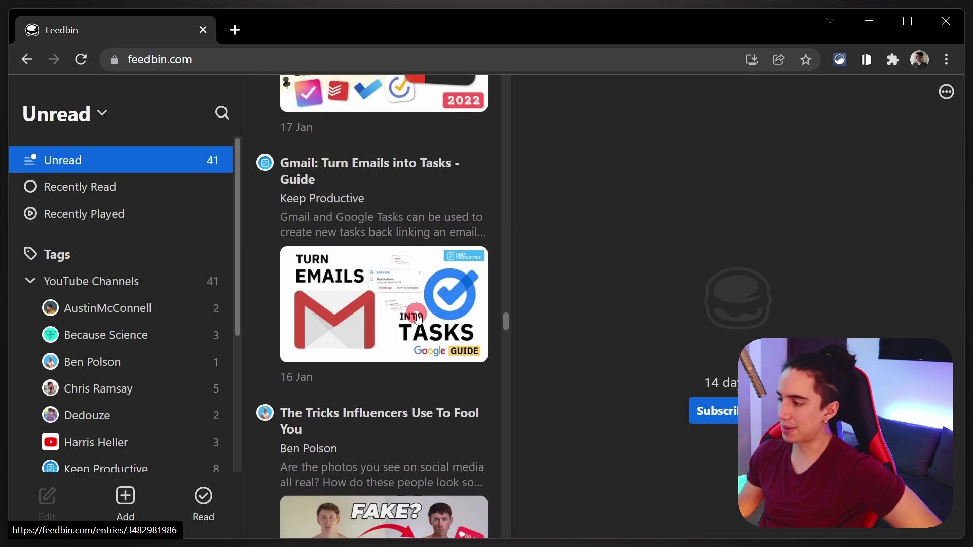
scroll(182, 393, "down", 5)
scroll(183, 352, "up", 5)
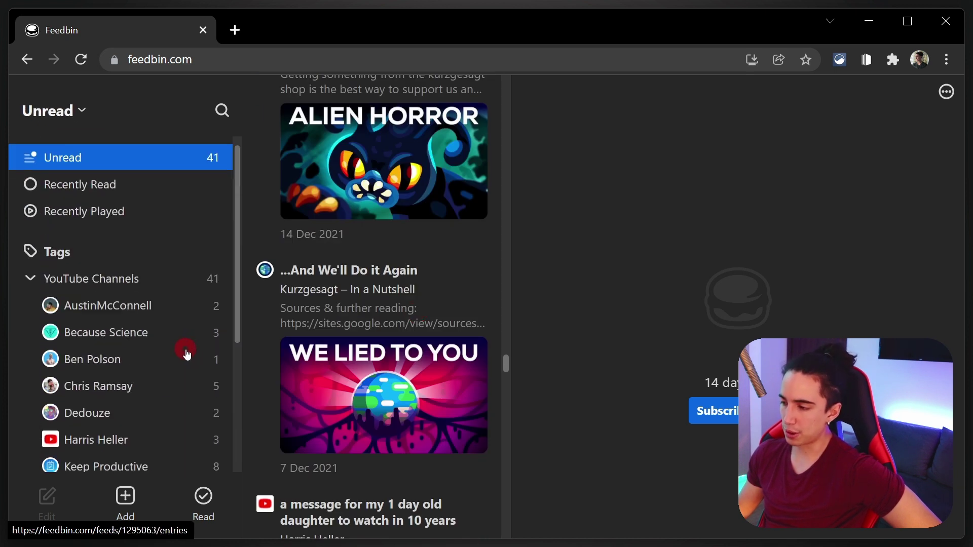
left_click(392, 356)
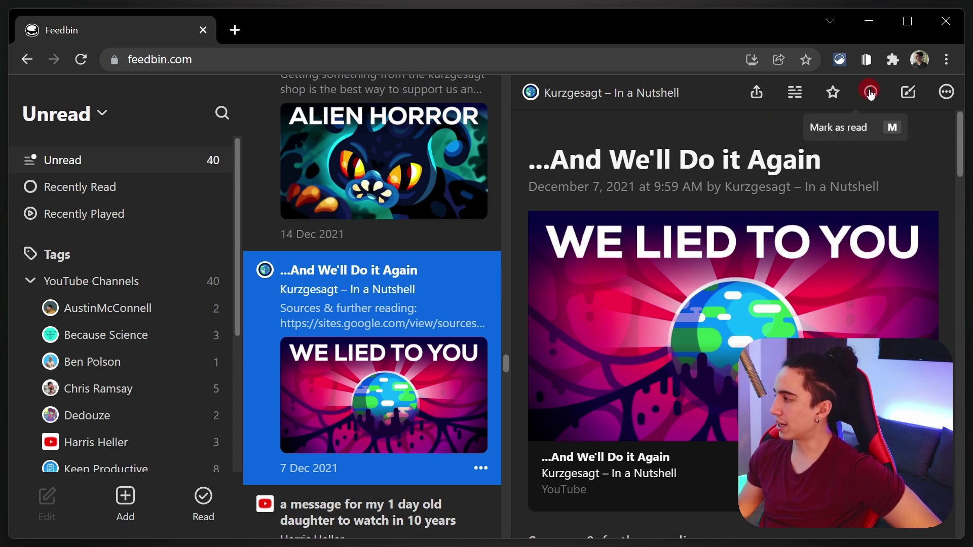
Preview the Night, Auto, Sunset and Day themes and return to the Dusk theme.
left_click(909, 93)
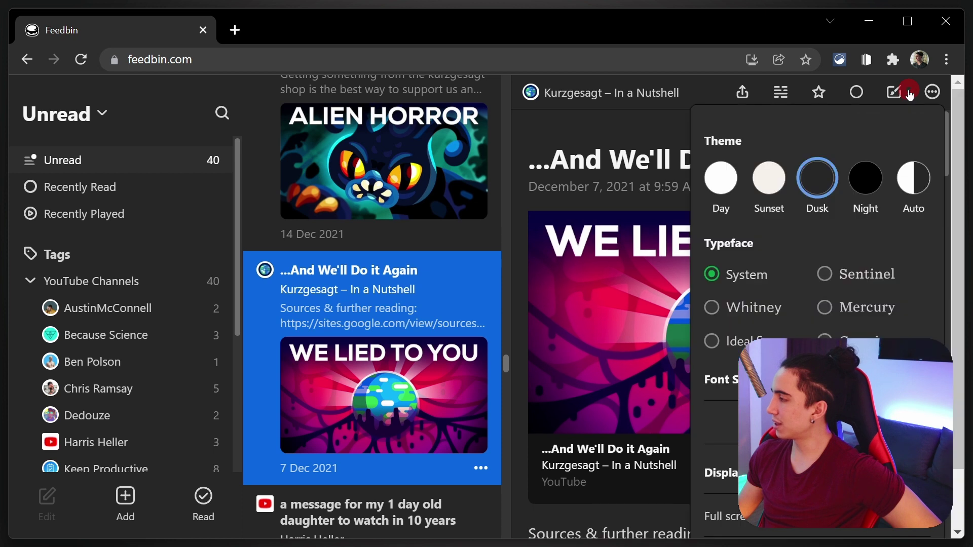
left_click(867, 187)
left_click(914, 178)
left_click(866, 179)
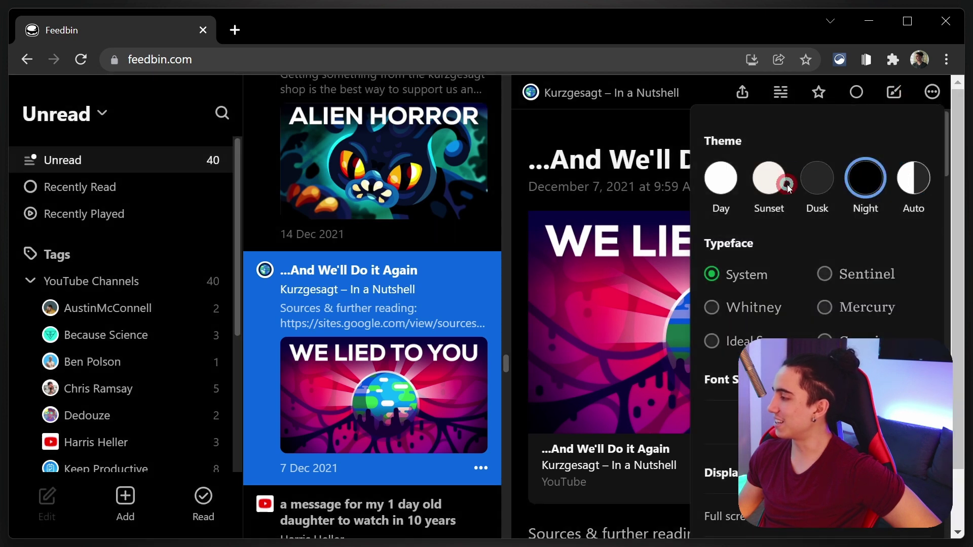
left_click(754, 185)
left_click(719, 182)
left_click(770, 176)
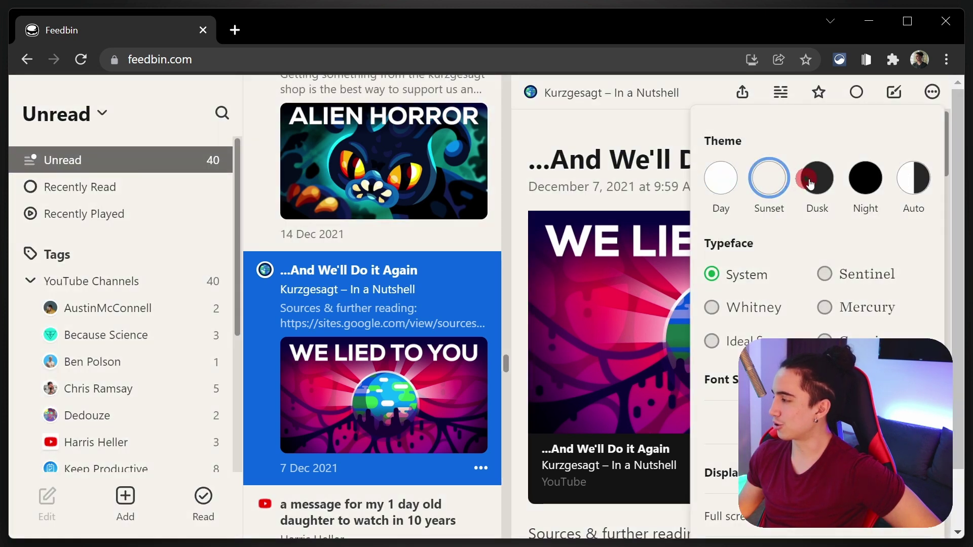
left_click(818, 177)
left_click(865, 177)
left_click(923, 173)
left_click(810, 181)
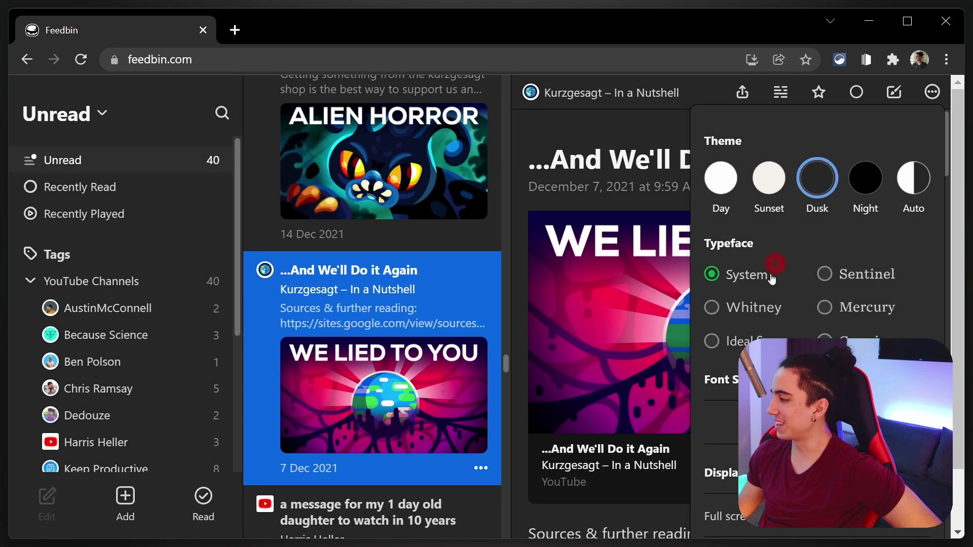
Look over the remaining appearance options, close them, and star the "...And We'll Do it Again" entry.
scroll(778, 270, "down", 2)
scroll(486, 304, "up", 2)
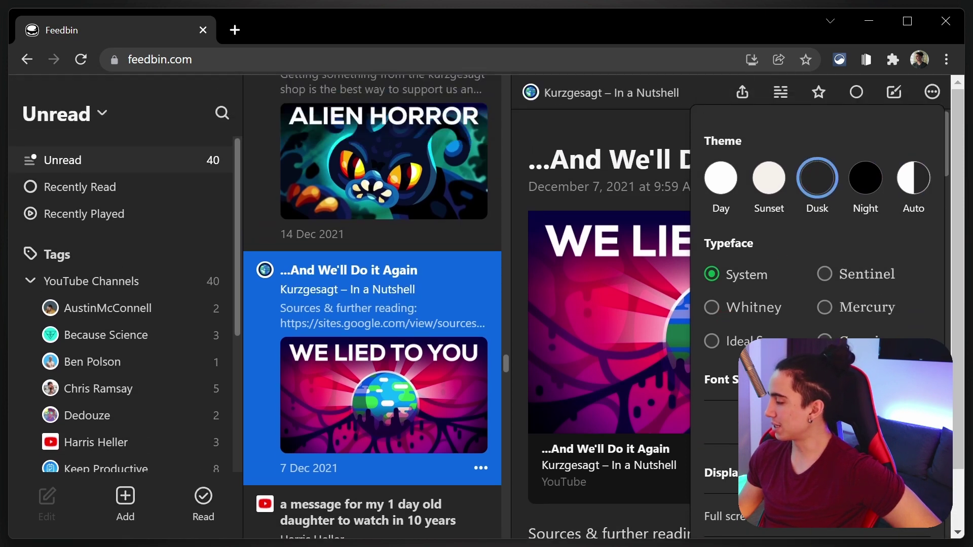
left_click(891, 96)
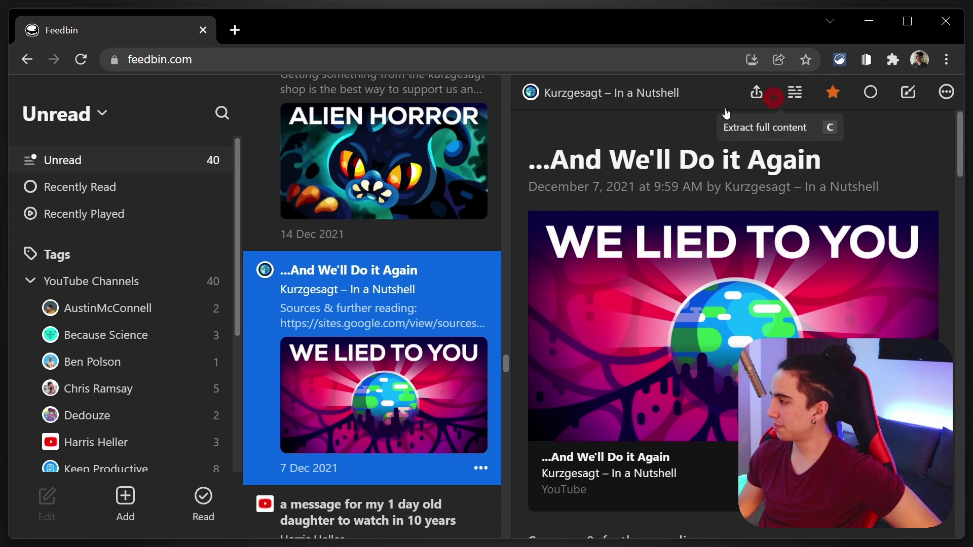
Read the explanation in the Actions settings and open the form for adding an action.
left_click(947, 91)
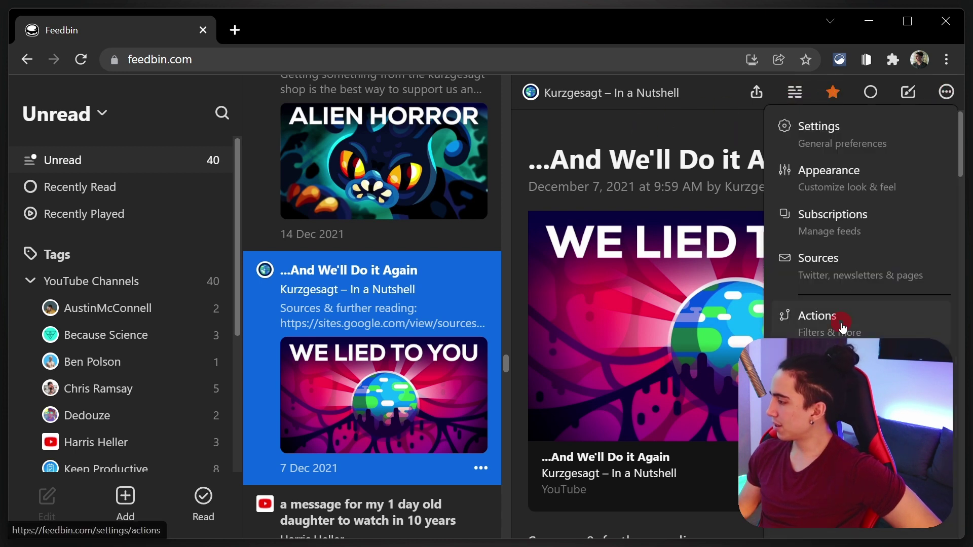
left_click(806, 314)
left_click(391, 300)
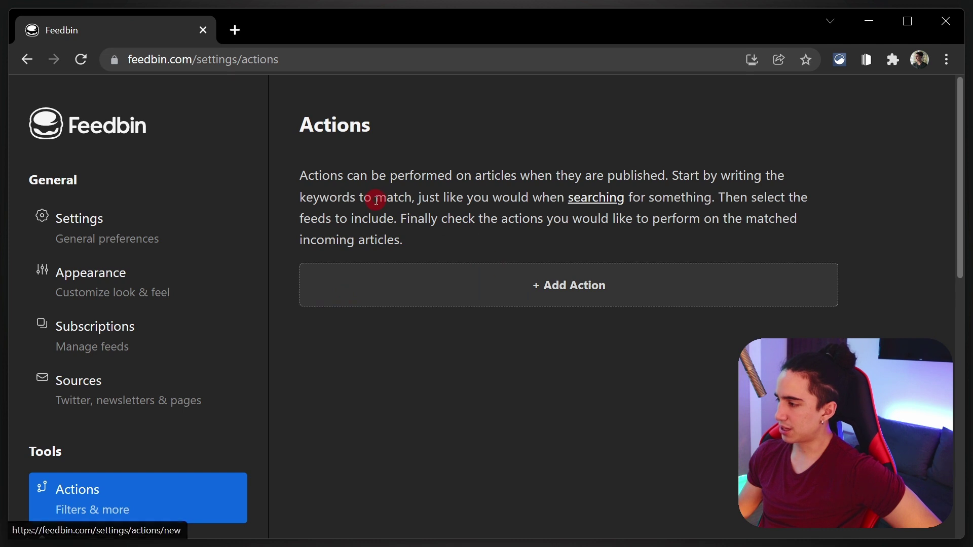
left_click_drag(391, 176, 563, 197)
left_click(381, 227)
left_click(385, 290)
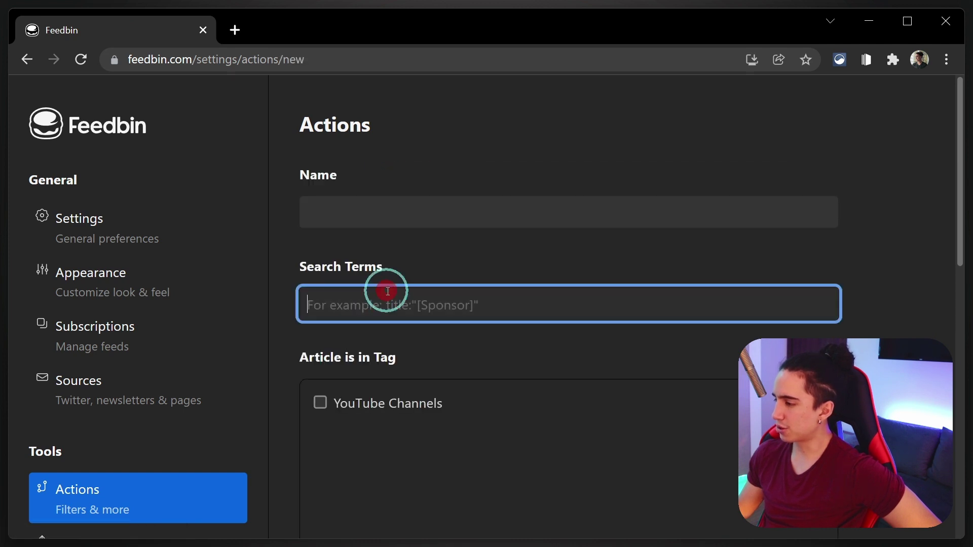
Examine the new action's tag, feed, Mark it as Read and Star It options, trying out Include all for the feeds.
scroll(387, 332, "down", 4)
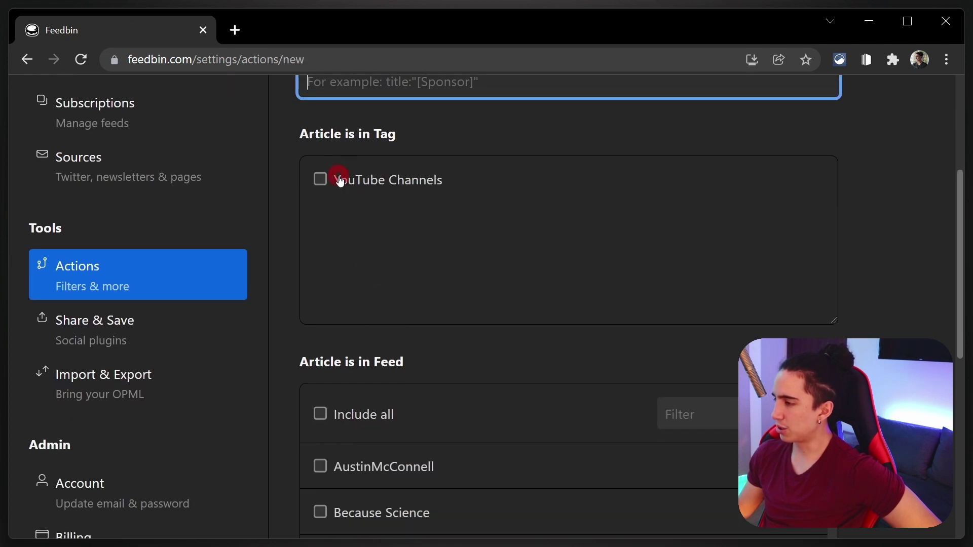
left_click(340, 182)
scroll(361, 336, "down", 4)
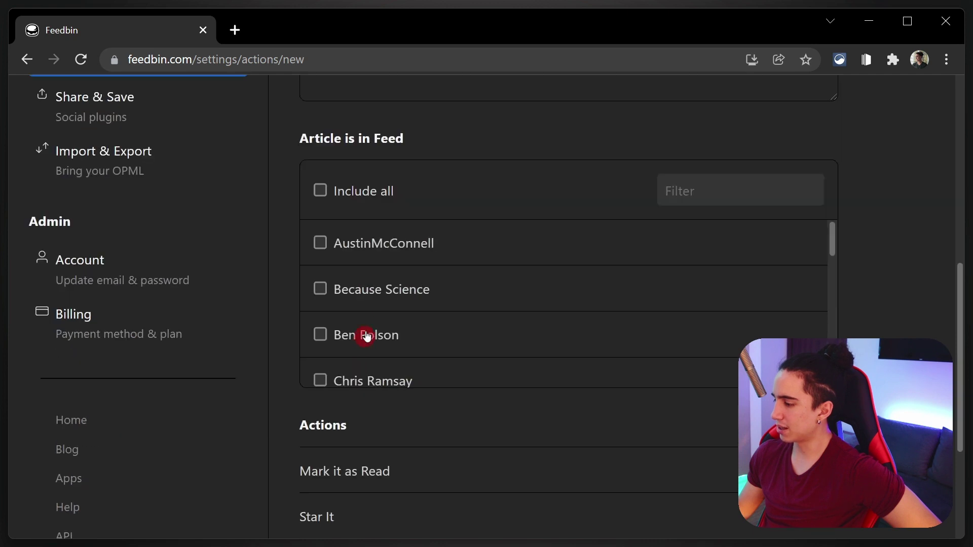
left_click(378, 197)
left_click(375, 198)
scroll(402, 326, "down", 5)
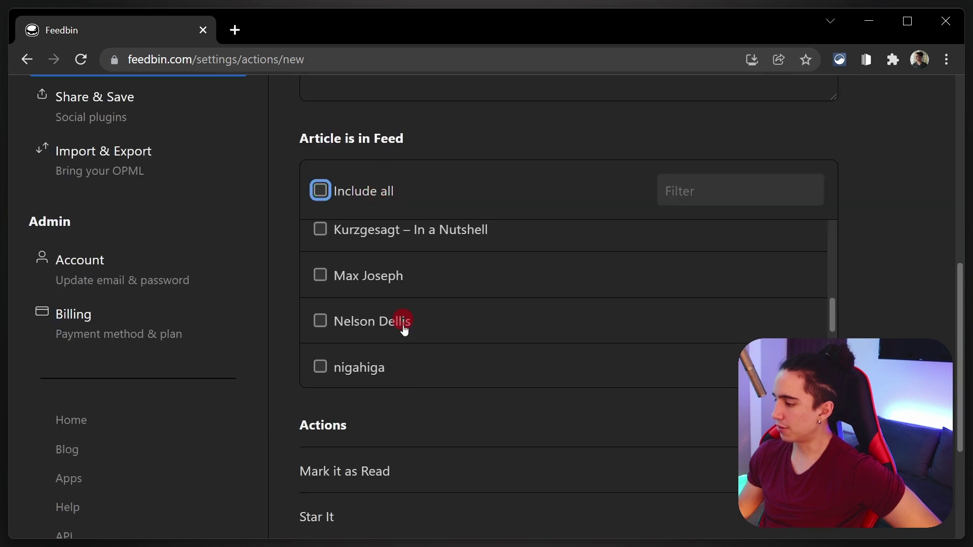
scroll(842, 264, "down", 4)
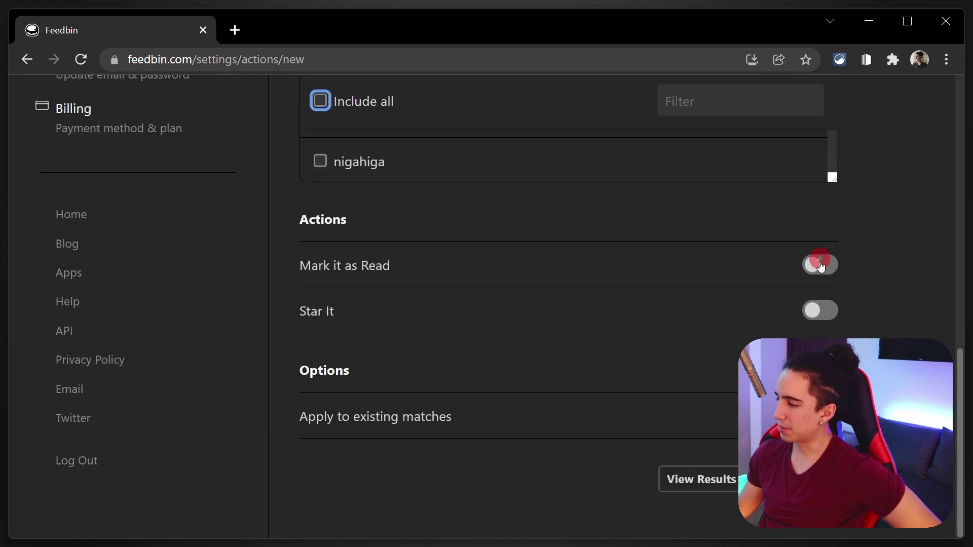
scroll(627, 434, "up", 10)
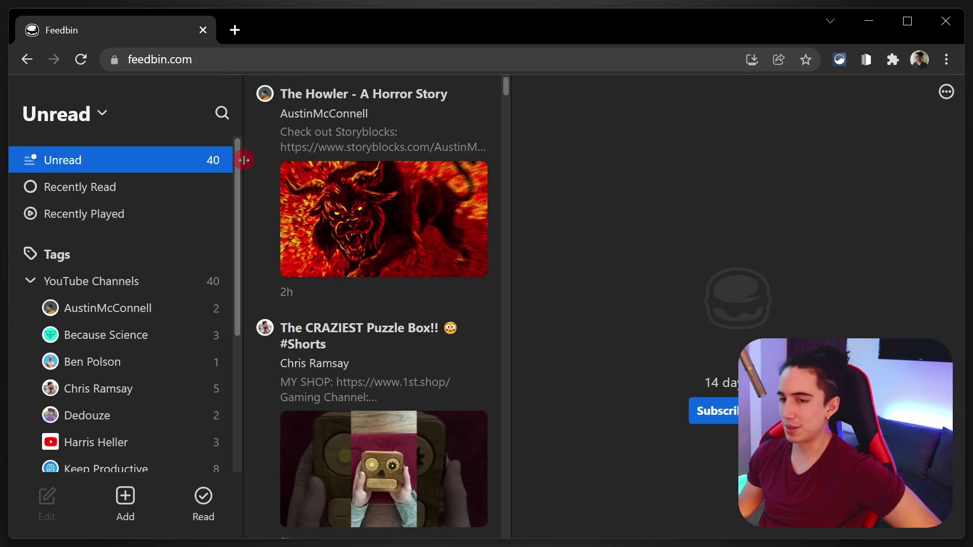
Look through the channels under the YouTube Channels tag in Feedbin and open one channel's feed.
scroll(396, 335, "down", 10)
left_click(178, 386)
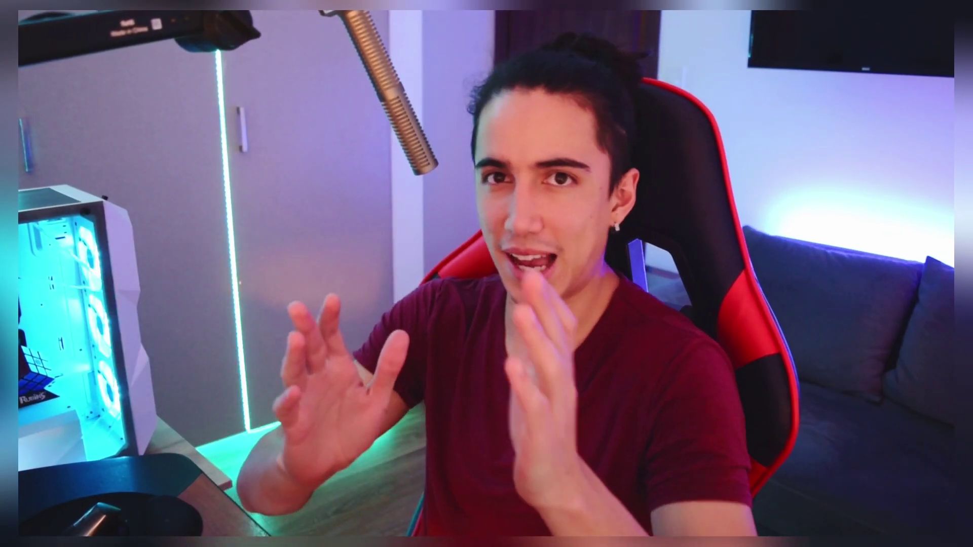
Look through the subscribed channels on YouTube and collapse the YouTube Channels tag in Feedbin.
scroll(148, 249, "down", 3)
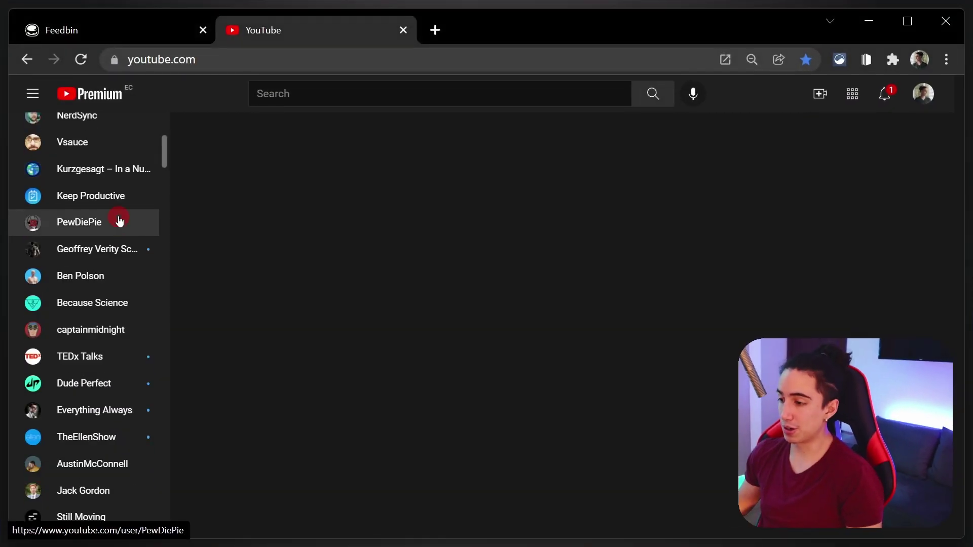
scroll(132, 385, "down", 4)
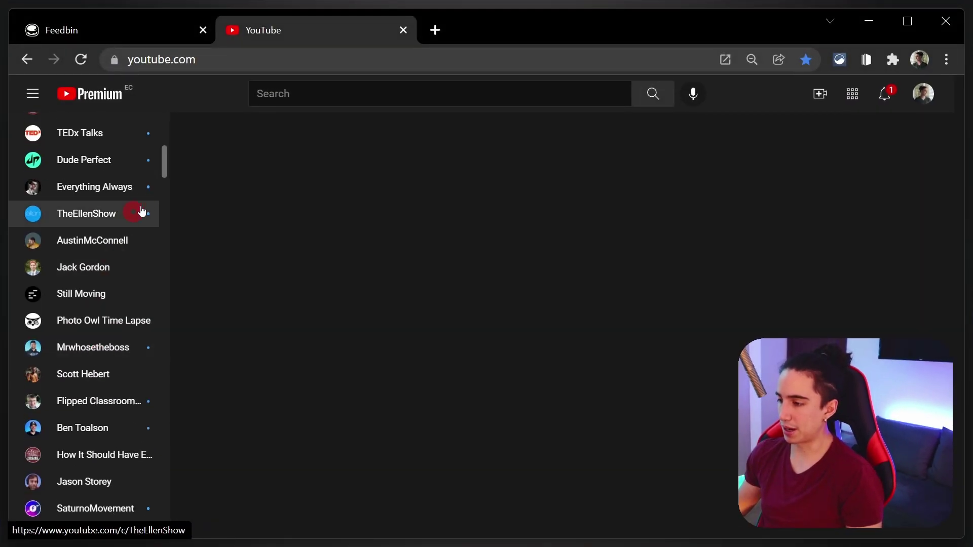
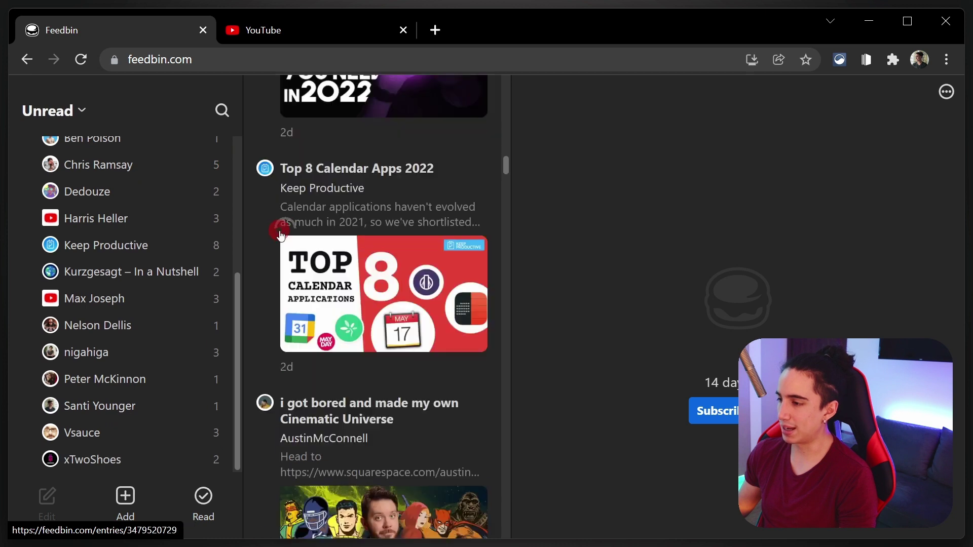
left_click(73, 286)
left_click(31, 283)
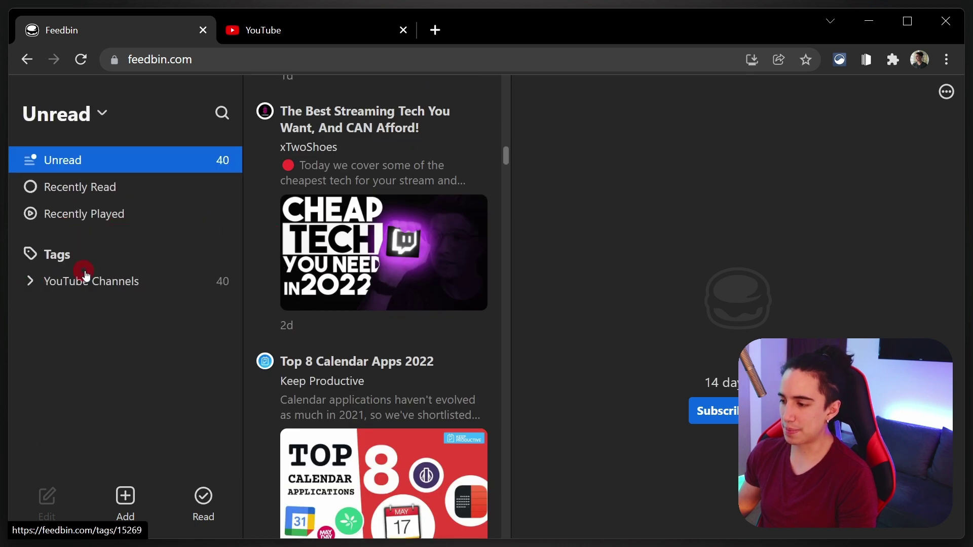
Add the tag "memory techniques" to the Nelson Dellis feed under YouTube Channels and save it.
left_click(93, 286)
left_click(31, 281)
scroll(157, 349, "down", 5)
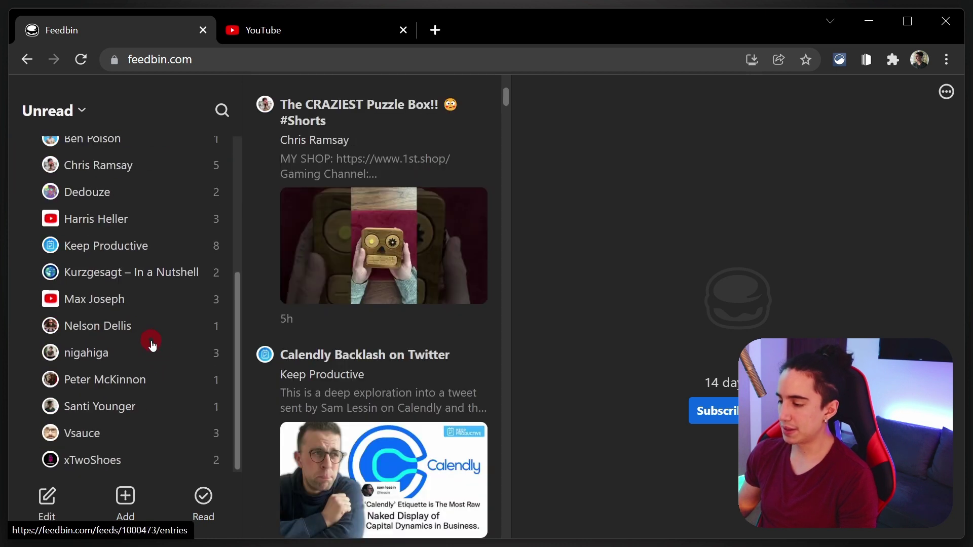
left_click(119, 328)
left_click(47, 497)
left_click(510, 237)
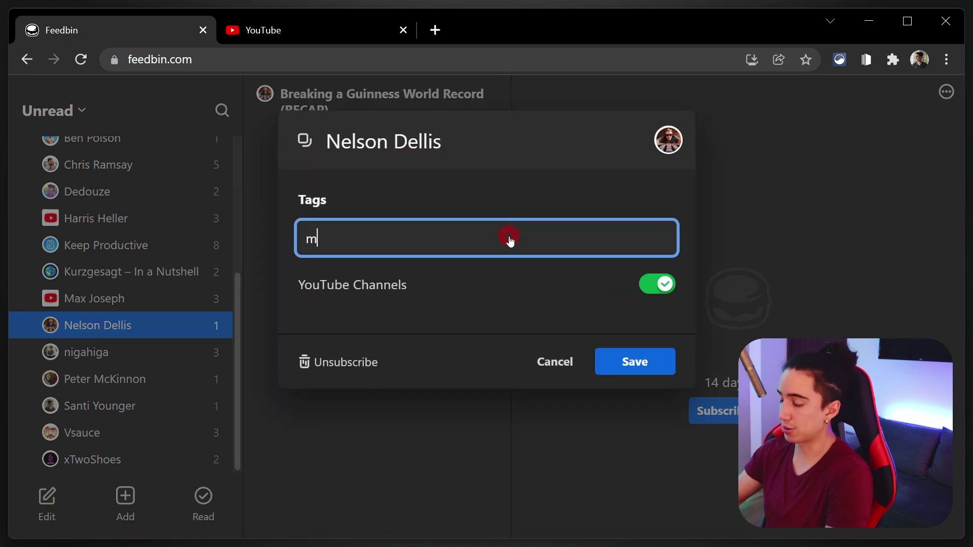
type("memory techniques")
key("Return")
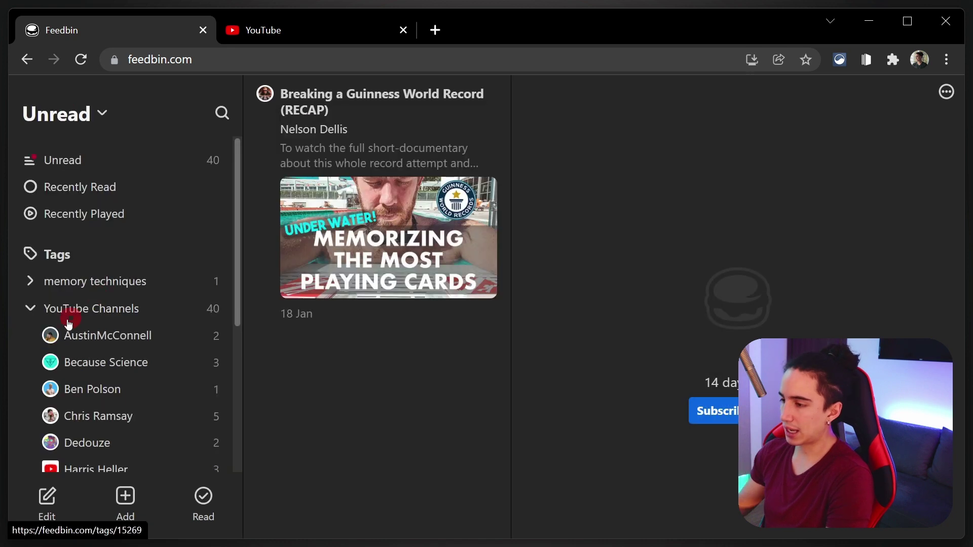
Collapse the YouTube Channels tag and open the Nelson Dellis feed under memory techniques.
left_click(32, 311)
left_click(28, 281)
left_click(81, 308)
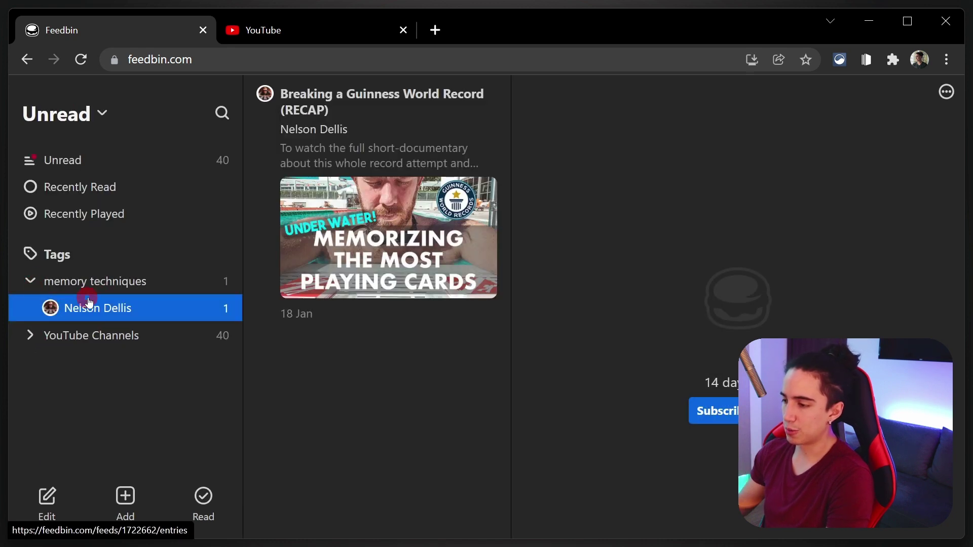
Subscribe to the AnthonyMetivierMMM YouTube channel with the memory techniques and YouTube Channels tags, and open its feed.
left_click(465, 141)
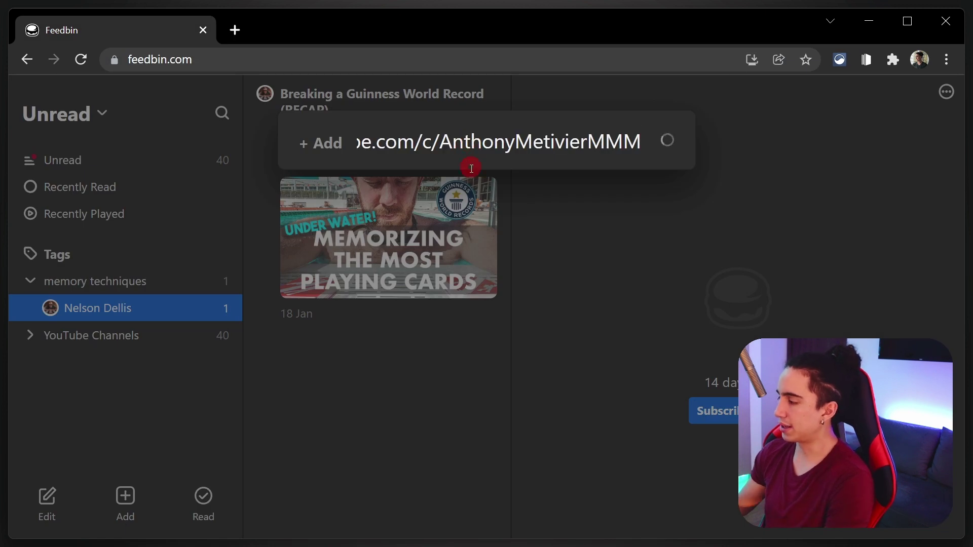
left_click(645, 393)
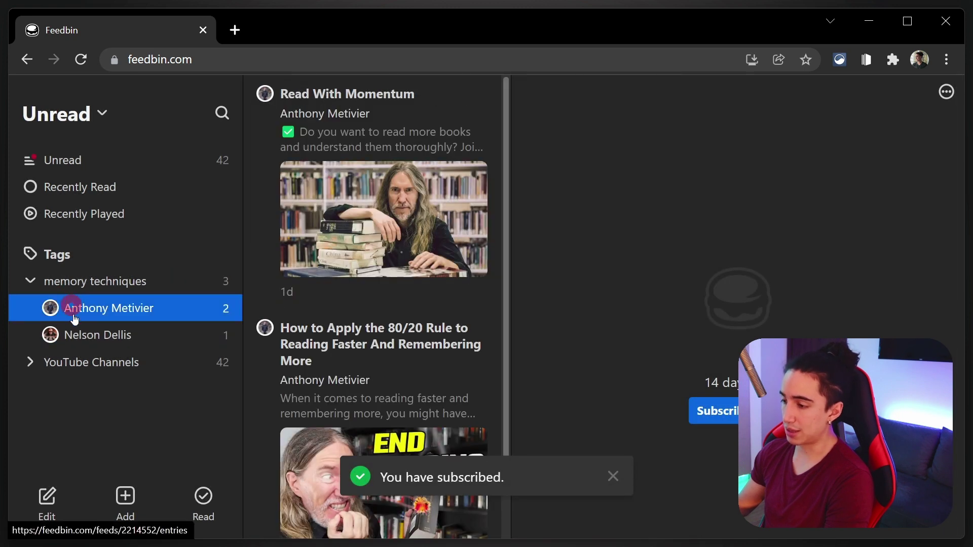
left_click(126, 309)
Look through the entries collected under memory techniques and the channels under the YouTube Channels tag.
left_click(124, 335)
left_click(124, 282)
scroll(299, 294, "down", 5)
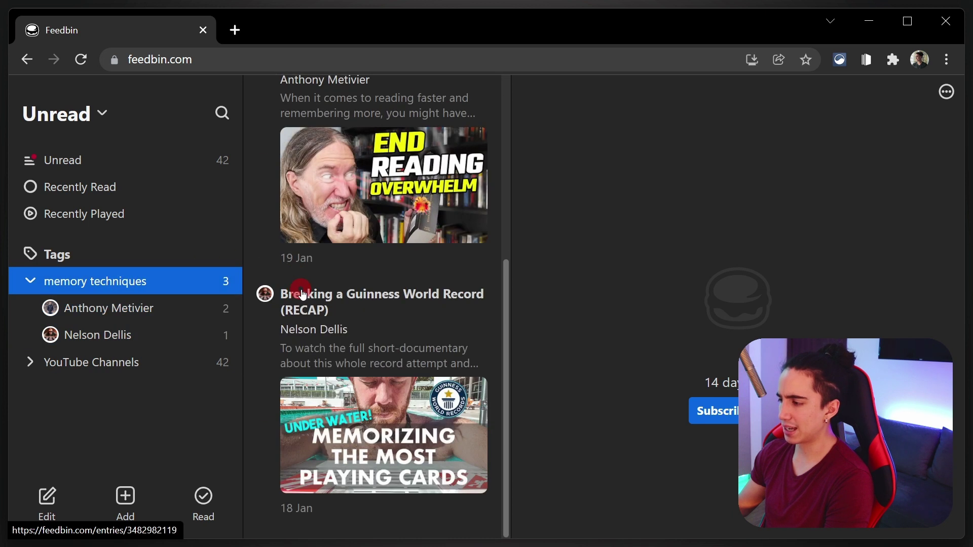
scroll(307, 295, "up", 5)
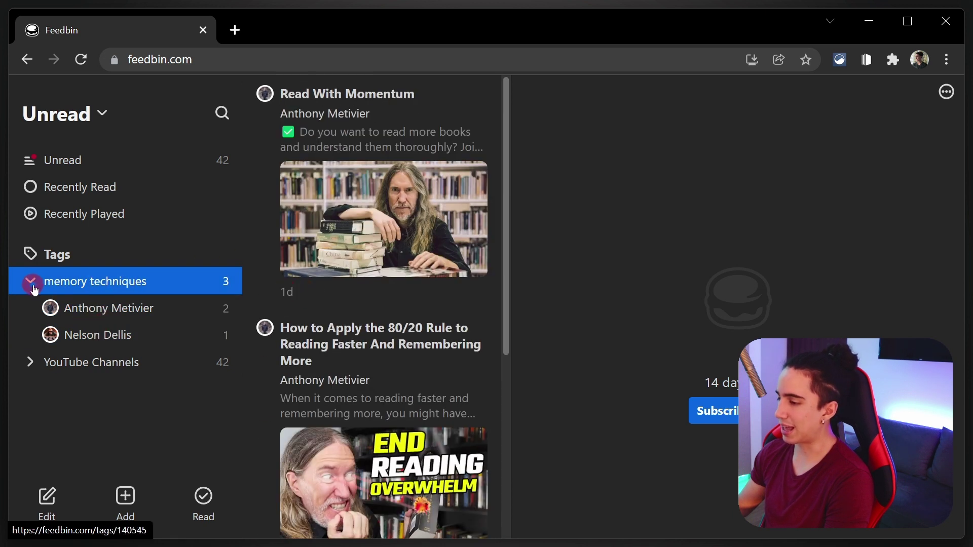
left_click(40, 311)
scroll(98, 330, "down", 2)
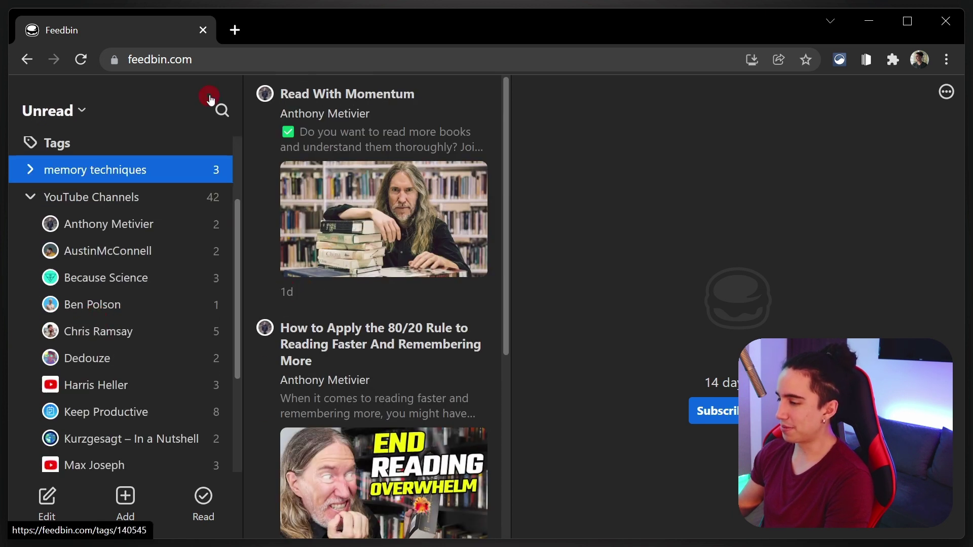
Switch to YouTube and look through the latest videos in the Subscriptions feed.
left_click(245, 35)
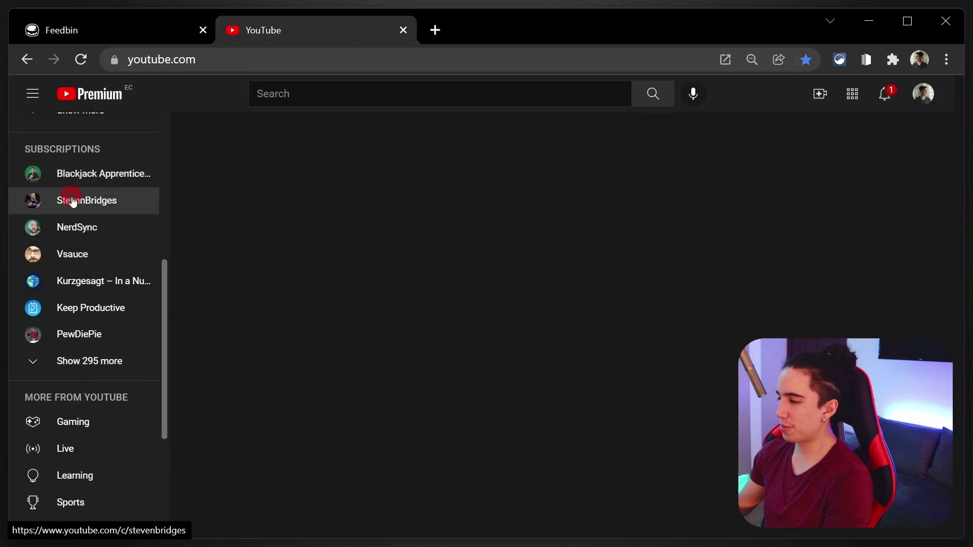
scroll(97, 220, "up", 6)
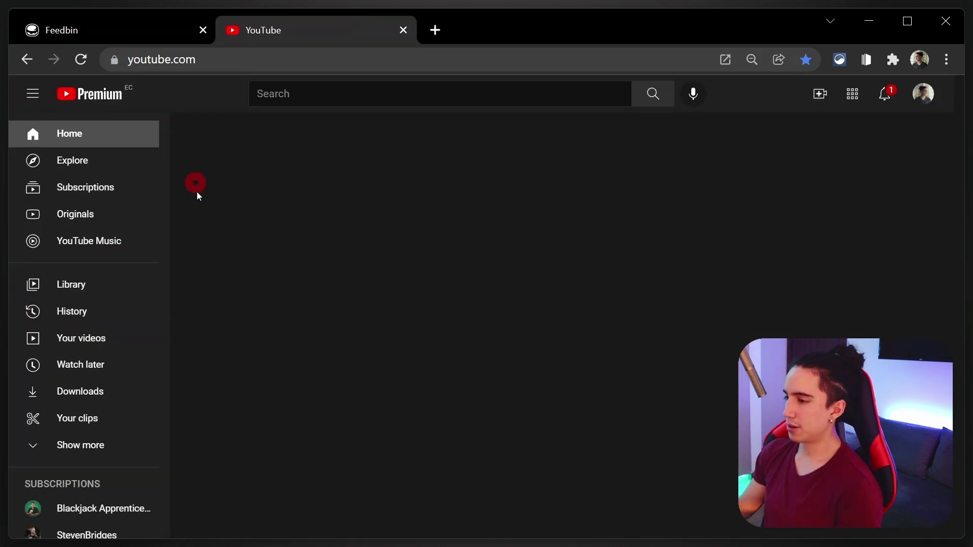
left_click(75, 199)
scroll(662, 297, "down", 20)
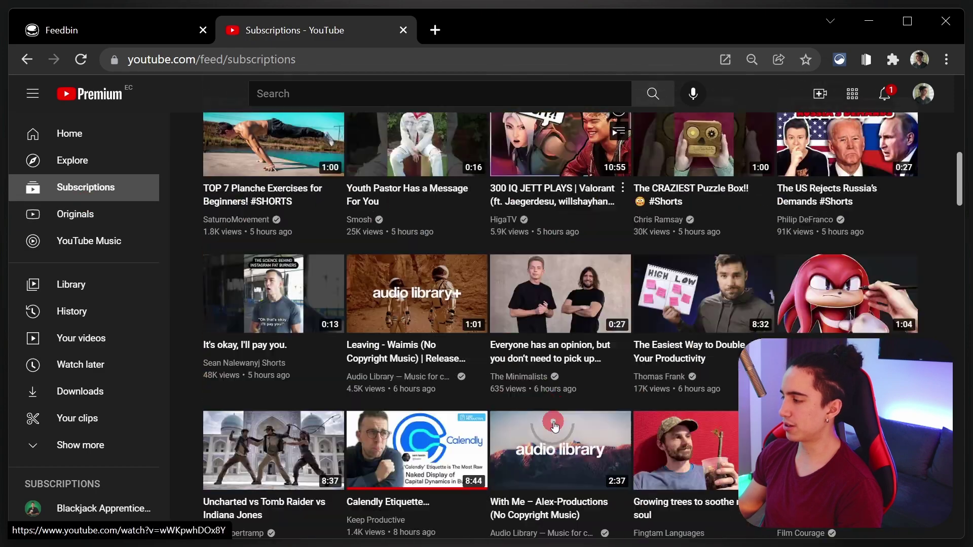
scroll(550, 401, "down", 2)
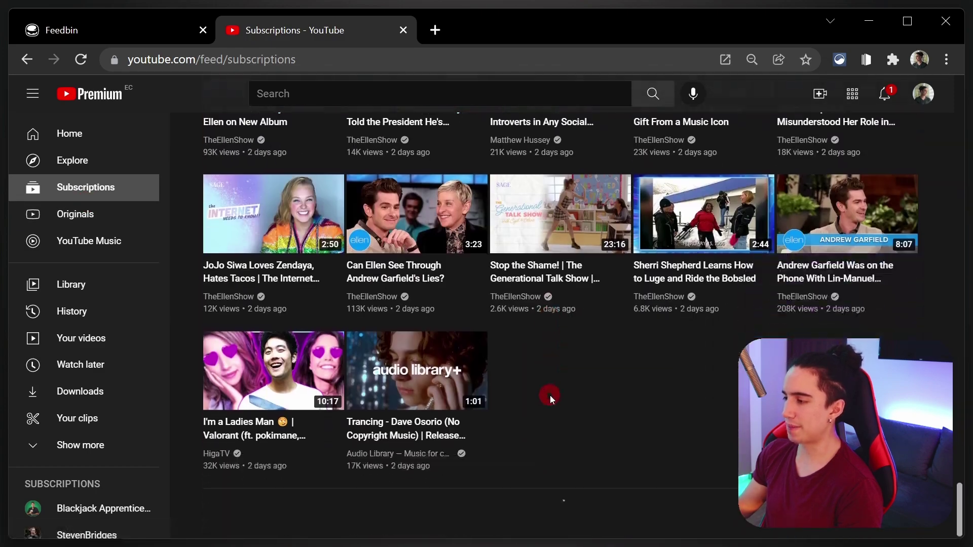
scroll(550, 396, "up", 20)
scroll(550, 351, "up", 8)
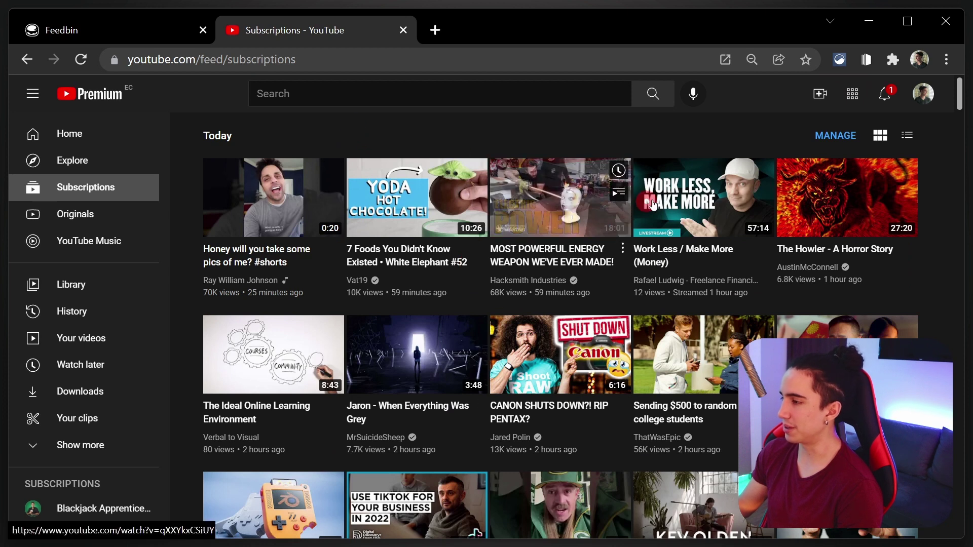
Open the subscription management list on YouTube, look through the subscribed channels, and close YouTube.
left_click(827, 137)
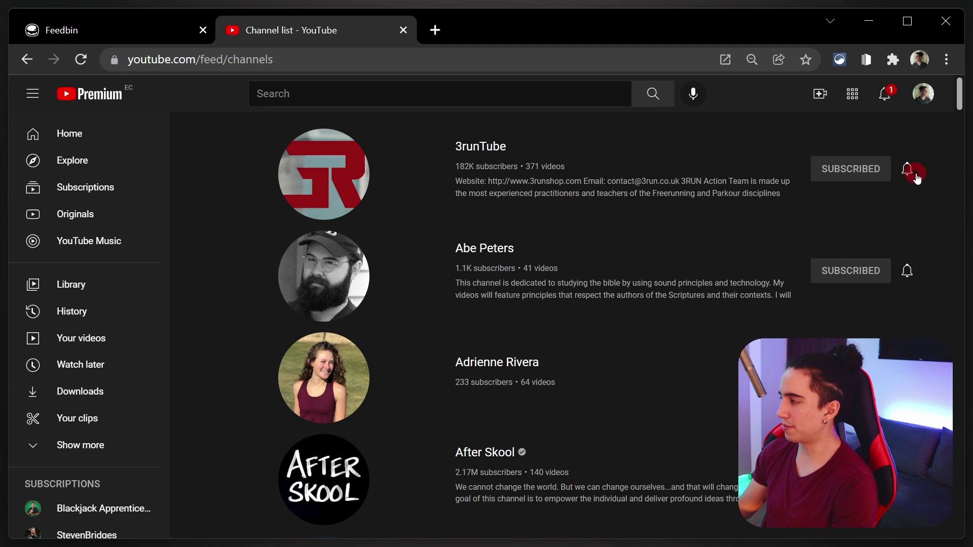
scroll(838, 317, "down", 15)
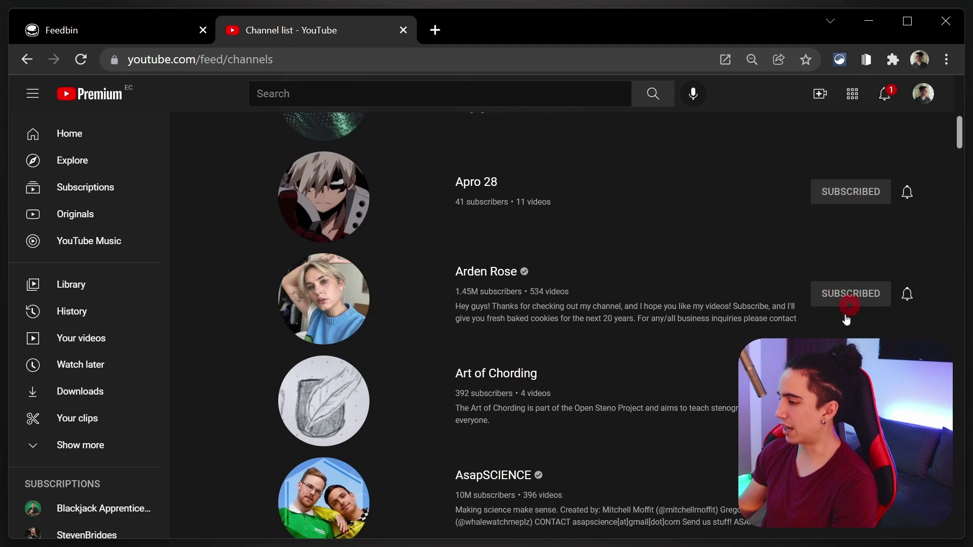
scroll(832, 330, "down", 20)
scroll(833, 300, "up", 8)
scroll(834, 300, "up", 20)
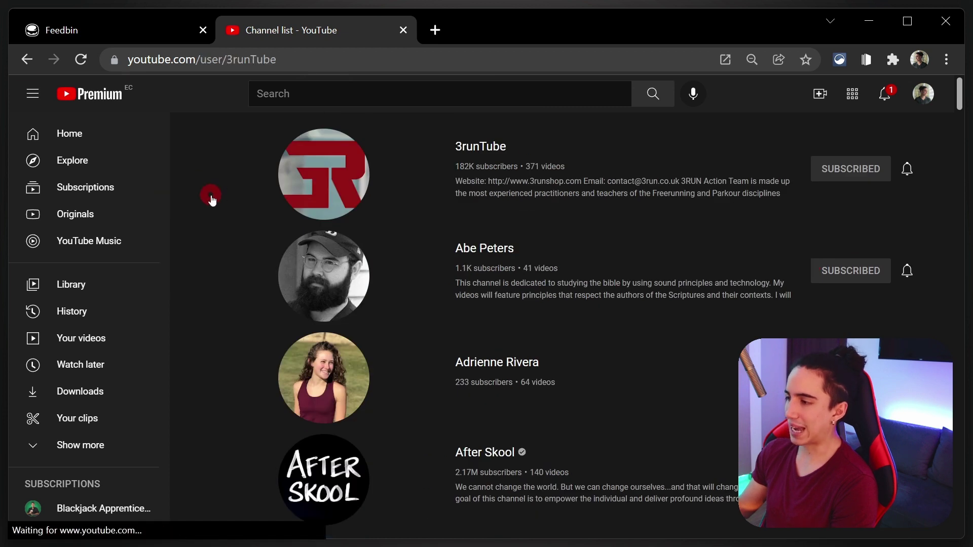
key("ctrl+w")
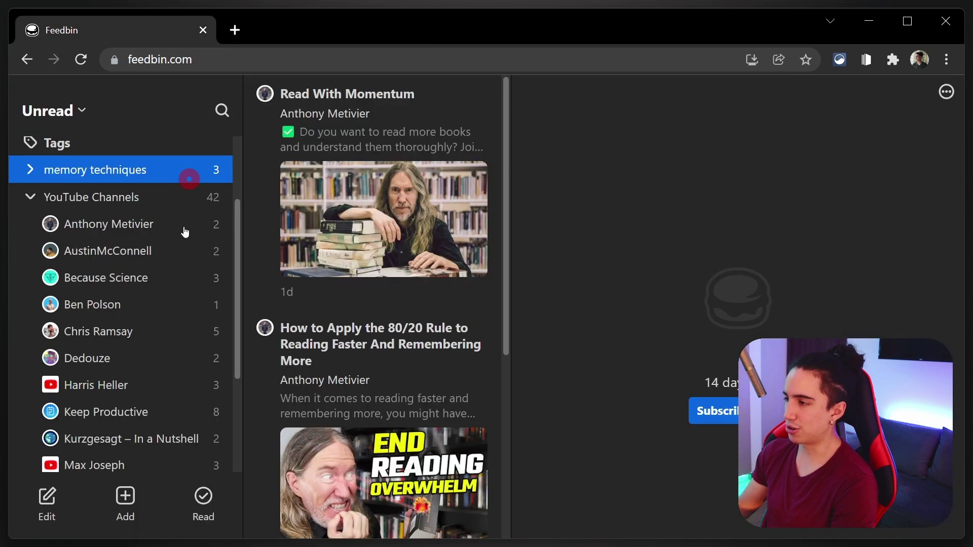
Collapse the YouTube Channels tag in Feedbin and search YouTube for "ethan blender".
left_click(27, 203)
left_click(42, 309)
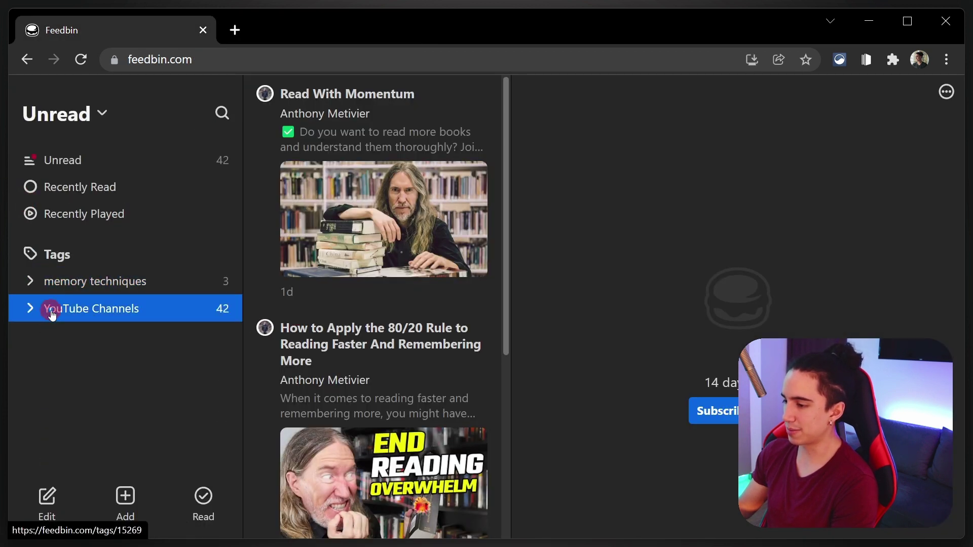
left_click(62, 496)
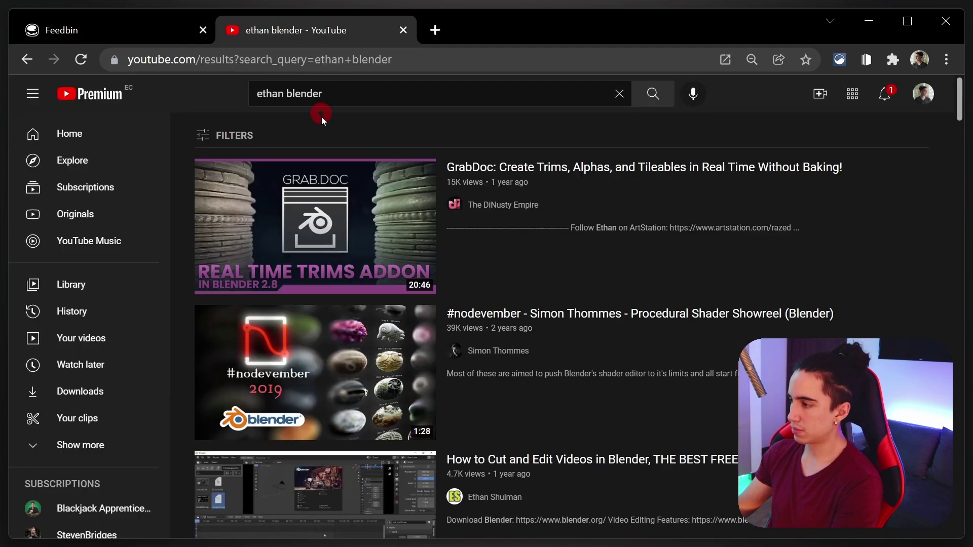
left_click(129, 311)
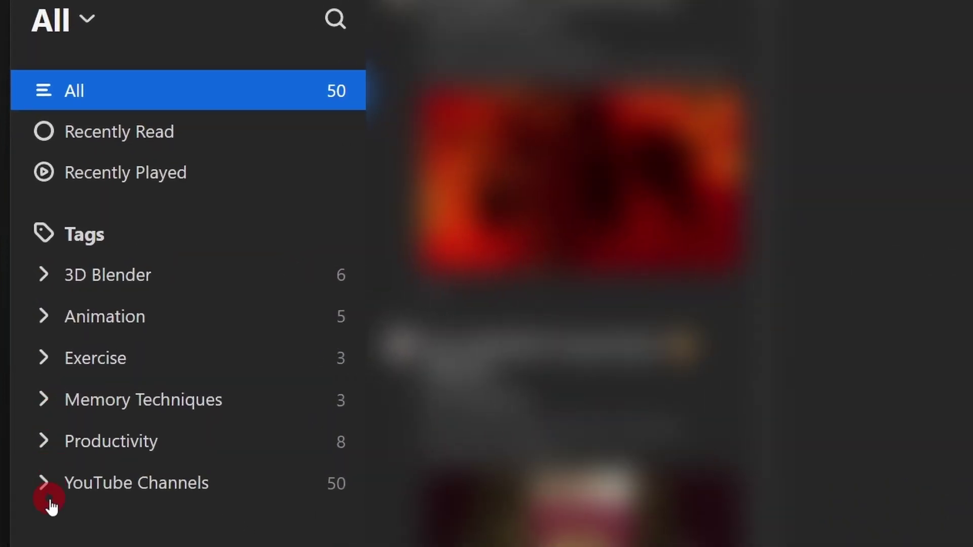
Expand the YouTube Channels tag in Feedbin, look through its channels, and collapse it again.
left_click(29, 419)
scroll(119, 474, "down", 12)
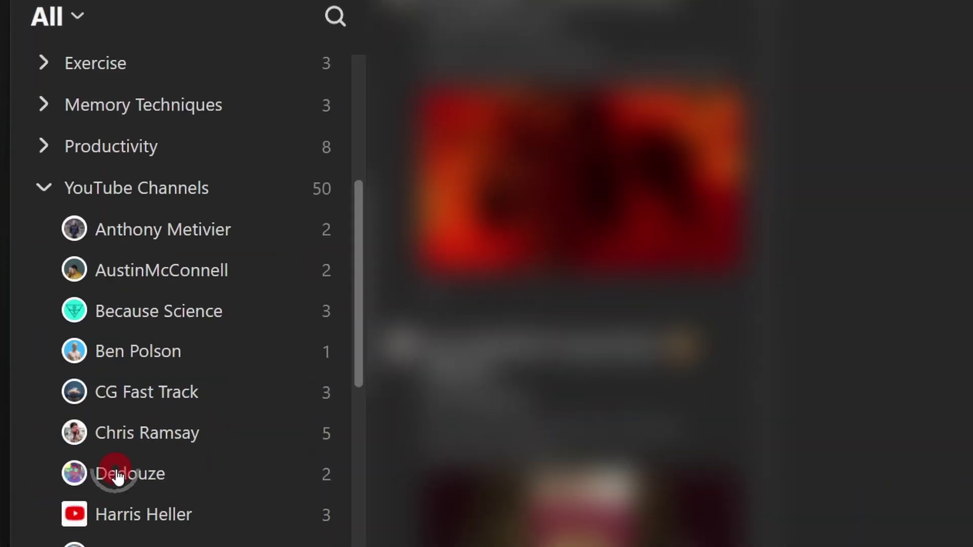
scroll(127, 421, "up", 14)
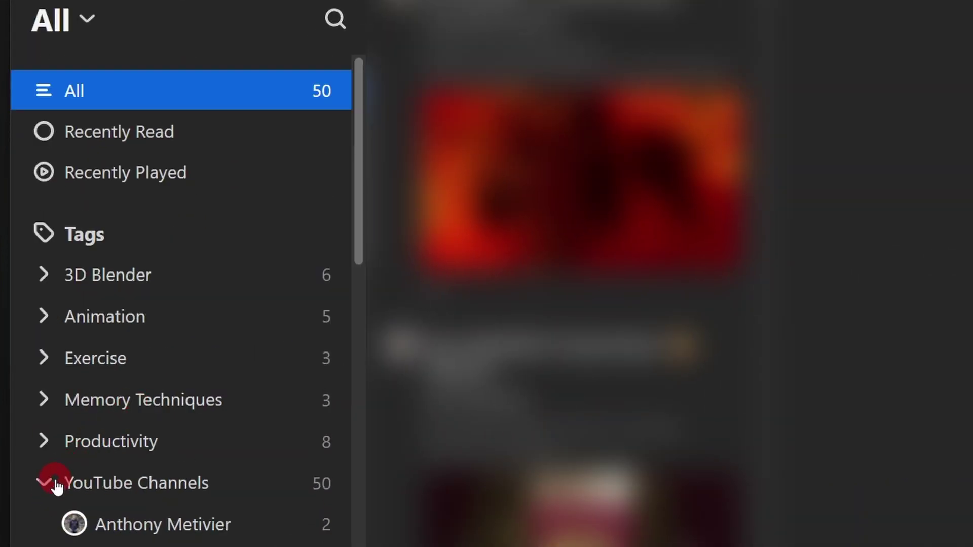
left_click(55, 483)
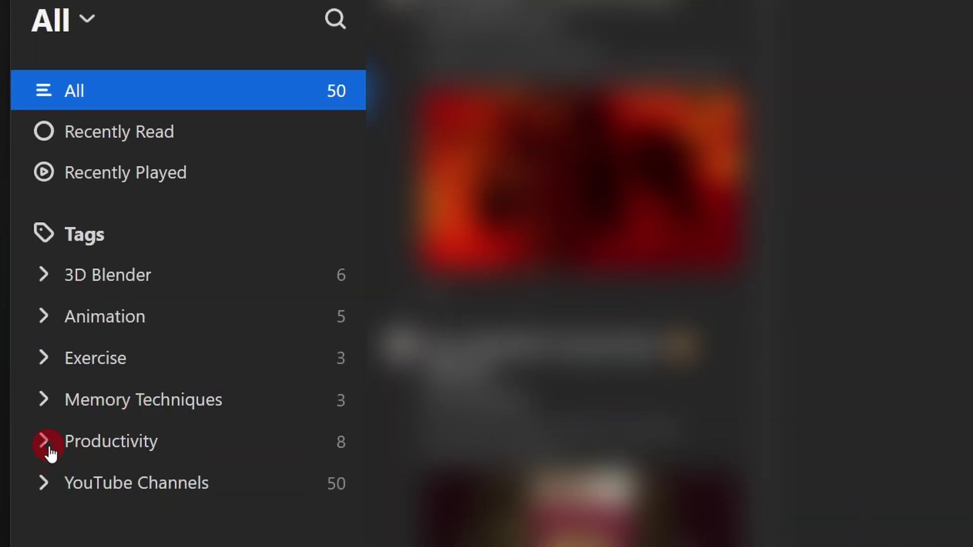
Examine which channels are filed under the Productivity, Memory Techniques, Exercise, Animation and 3D Blender tags, and collapse the tags again.
left_click(47, 401)
left_click(45, 364)
left_click(46, 317)
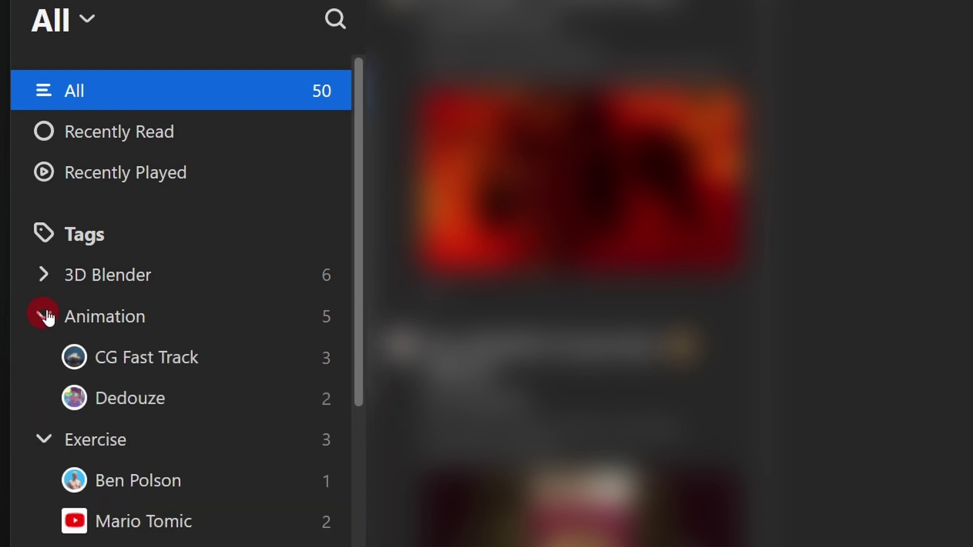
left_click(44, 276)
scroll(86, 375, "down", 5)
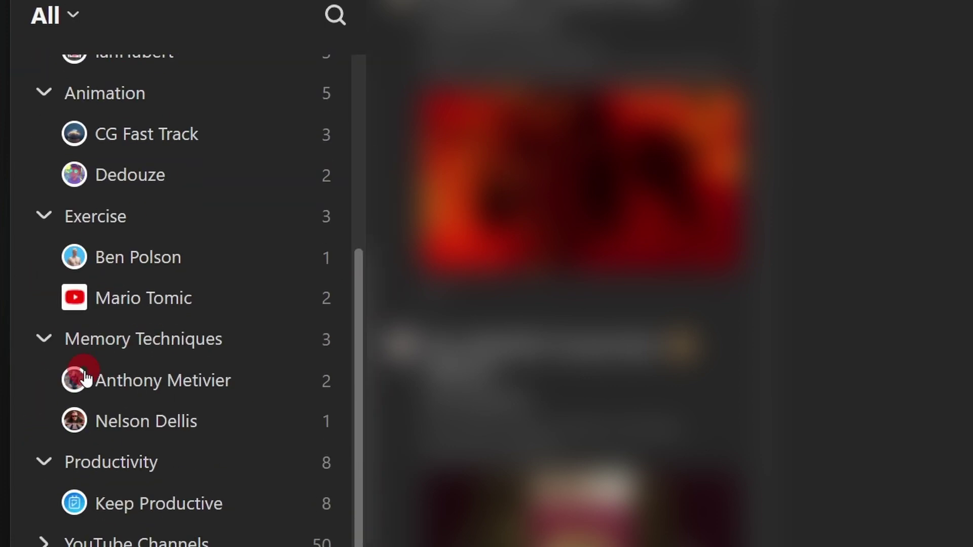
scroll(85, 377, "up", 5)
left_click(51, 286)
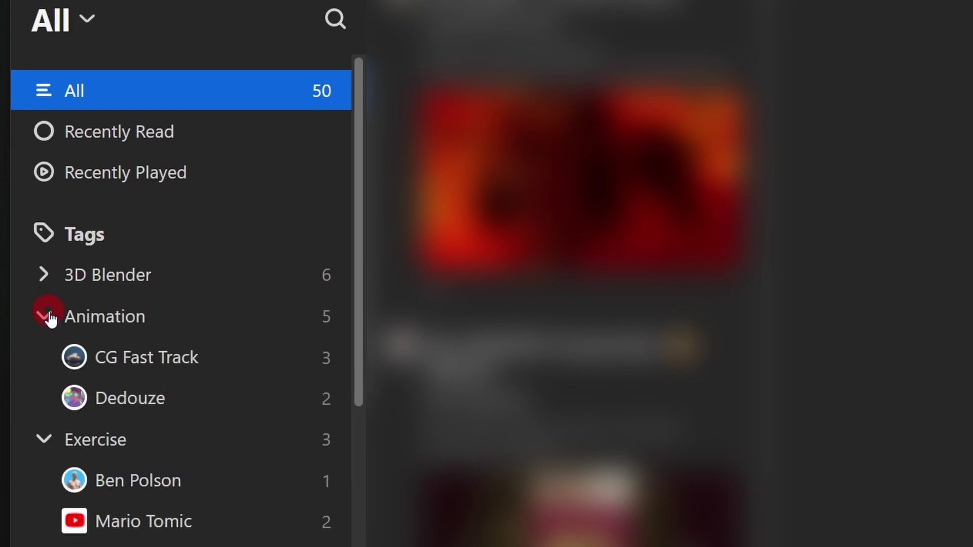
left_click(50, 317)
left_click(49, 360)
left_click(49, 401)
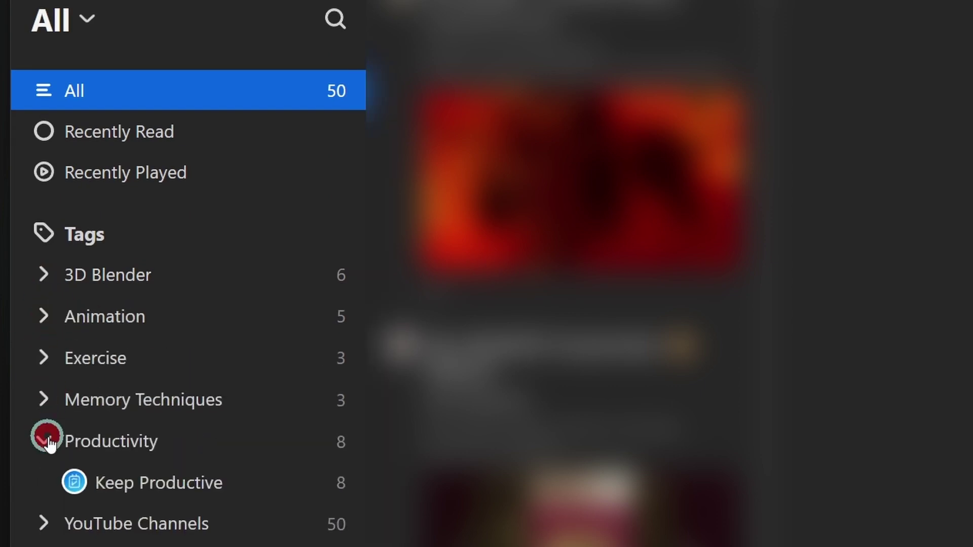
Review the channels under YouTube Channels once more, collapse the tag, and browse the entries under All.
left_click(43, 484)
scroll(127, 303, "down", 6)
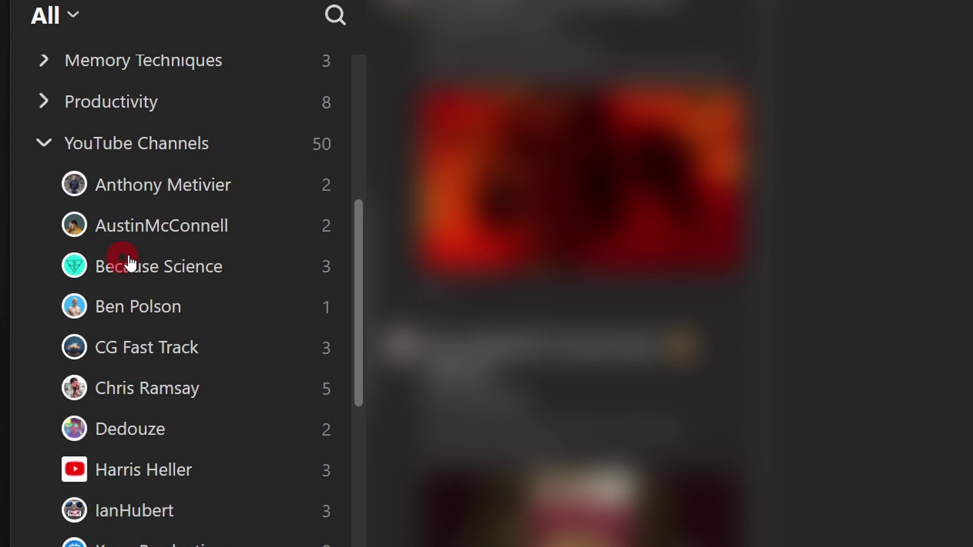
scroll(109, 294, "up", 4)
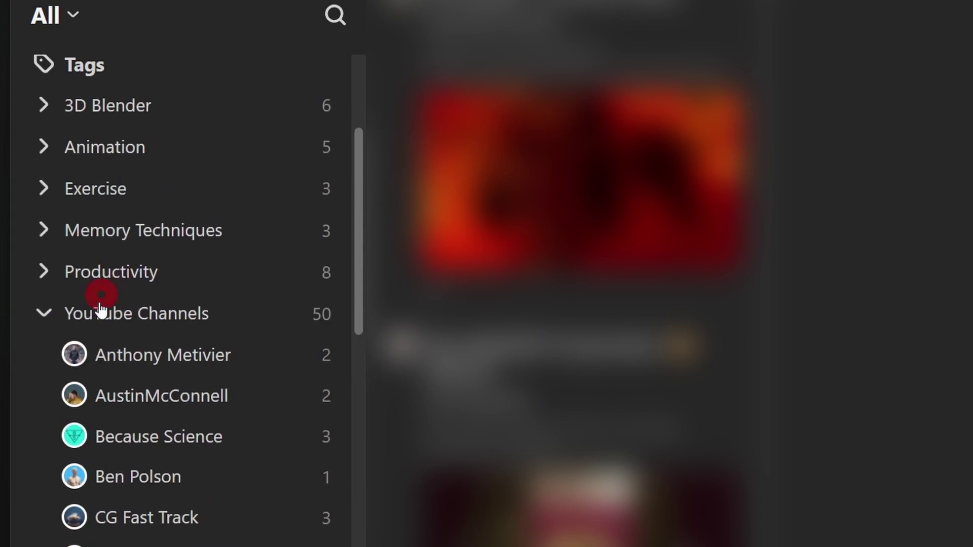
left_click(53, 316)
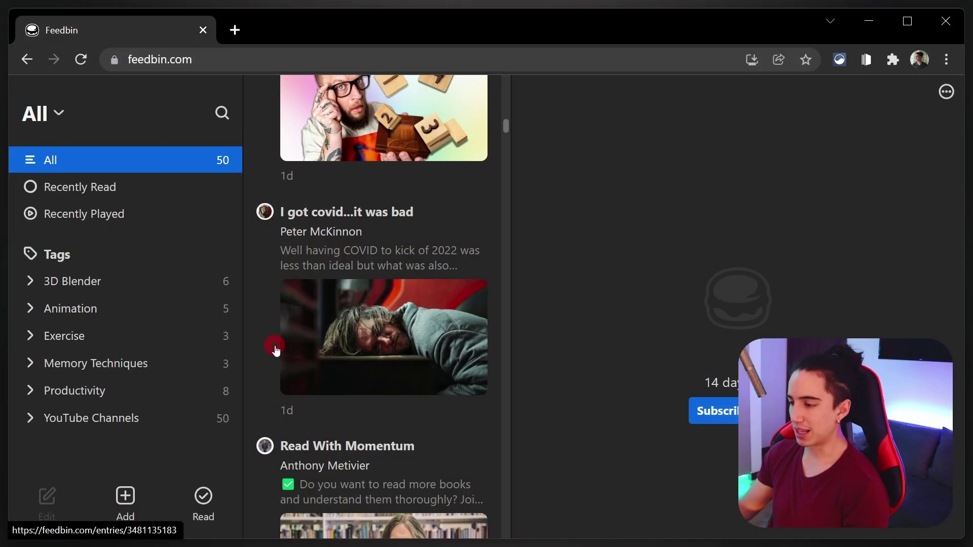
scroll(276, 350, "down", 10)
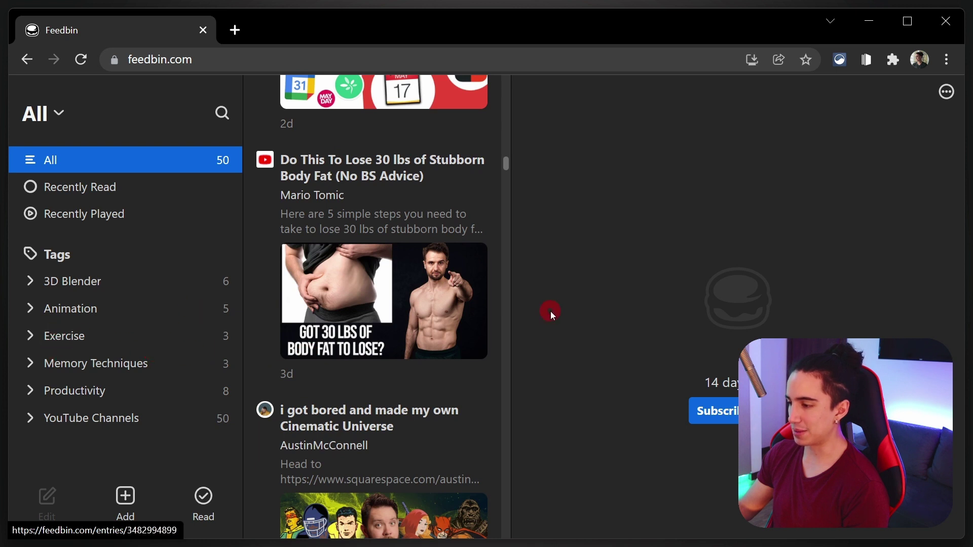
scroll(482, 321, "down", 20)
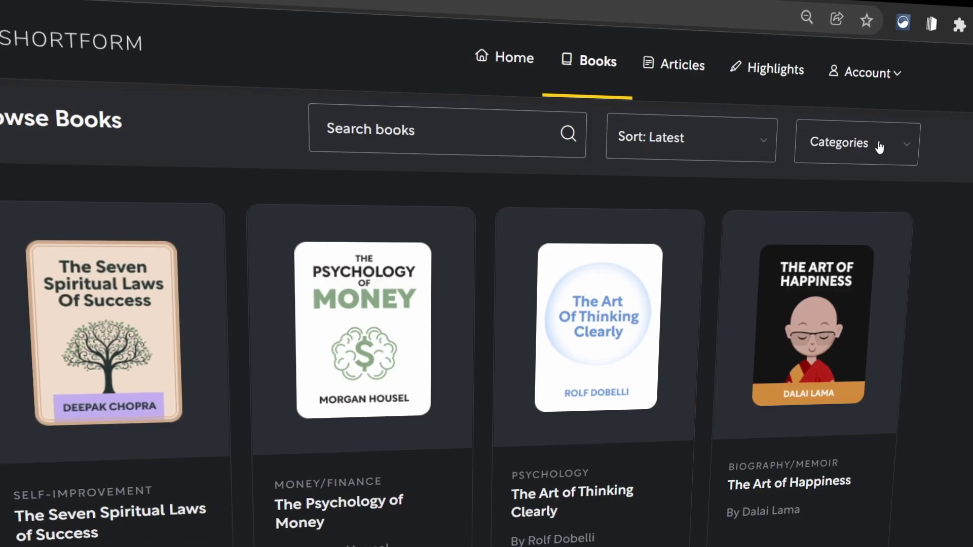
Switch to Shortform, search the books for "digital", and open the Digital Minimalism one-page summary to read it.
left_click(894, 145)
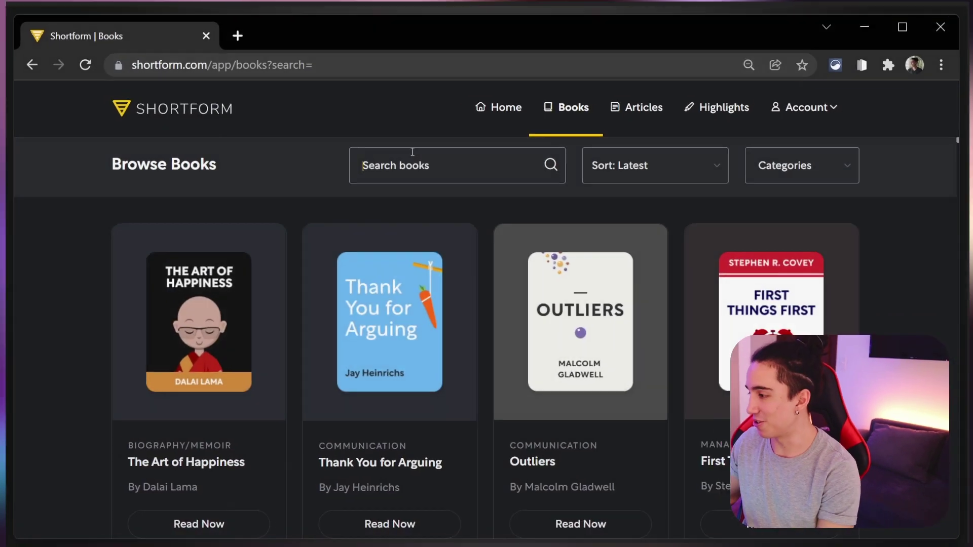
left_click(412, 148)
type("digital")
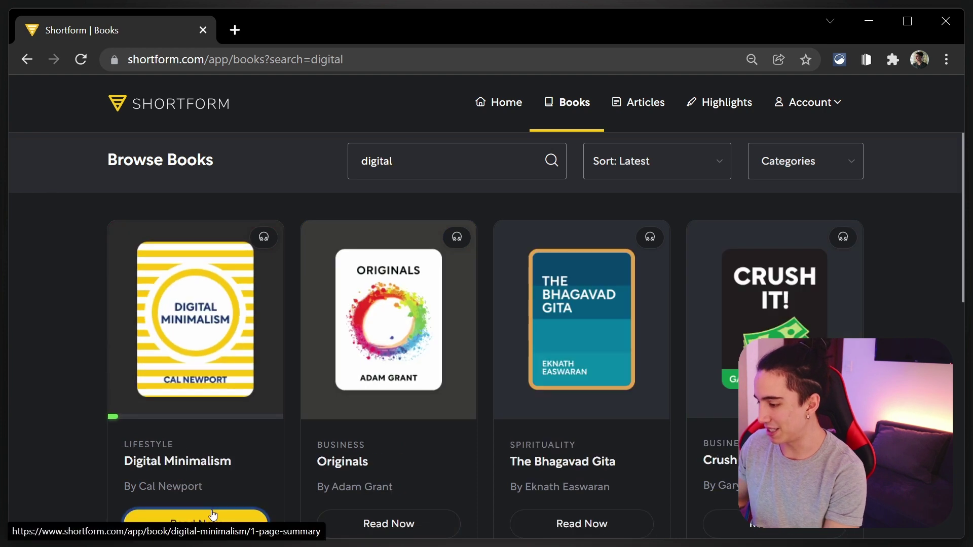
left_click(213, 516)
scroll(381, 261, "down", 10)
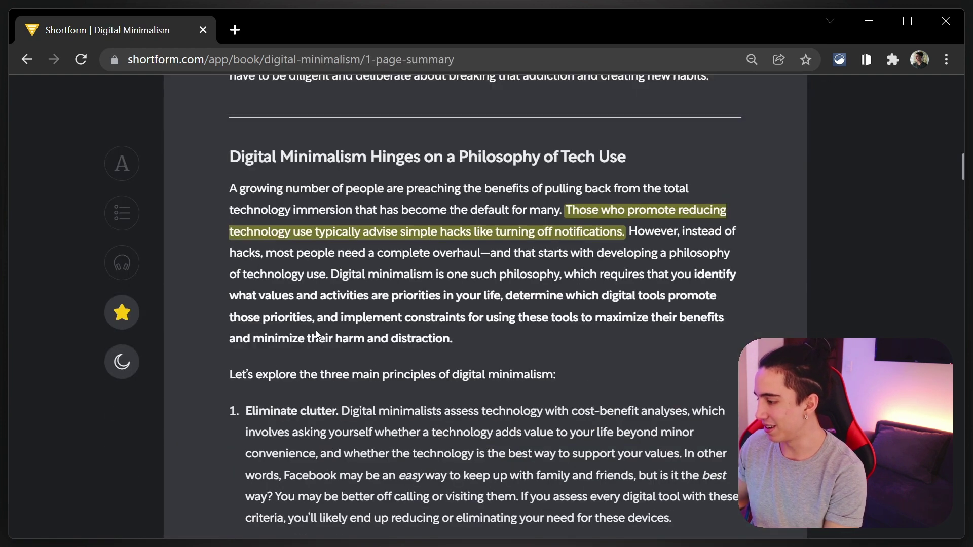